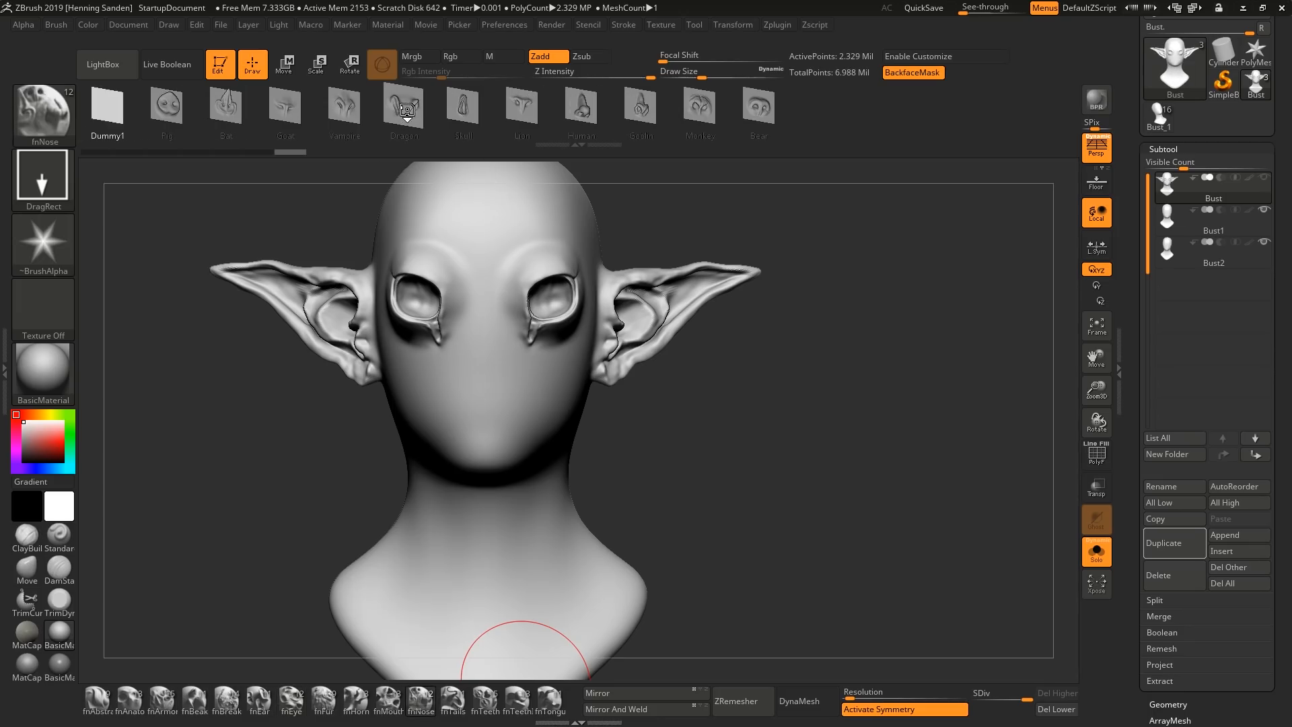
Stamp the Monkey nose onto the middle of the face with symmetry off
{"action": "left_click", "coordinate": [463, 106]}
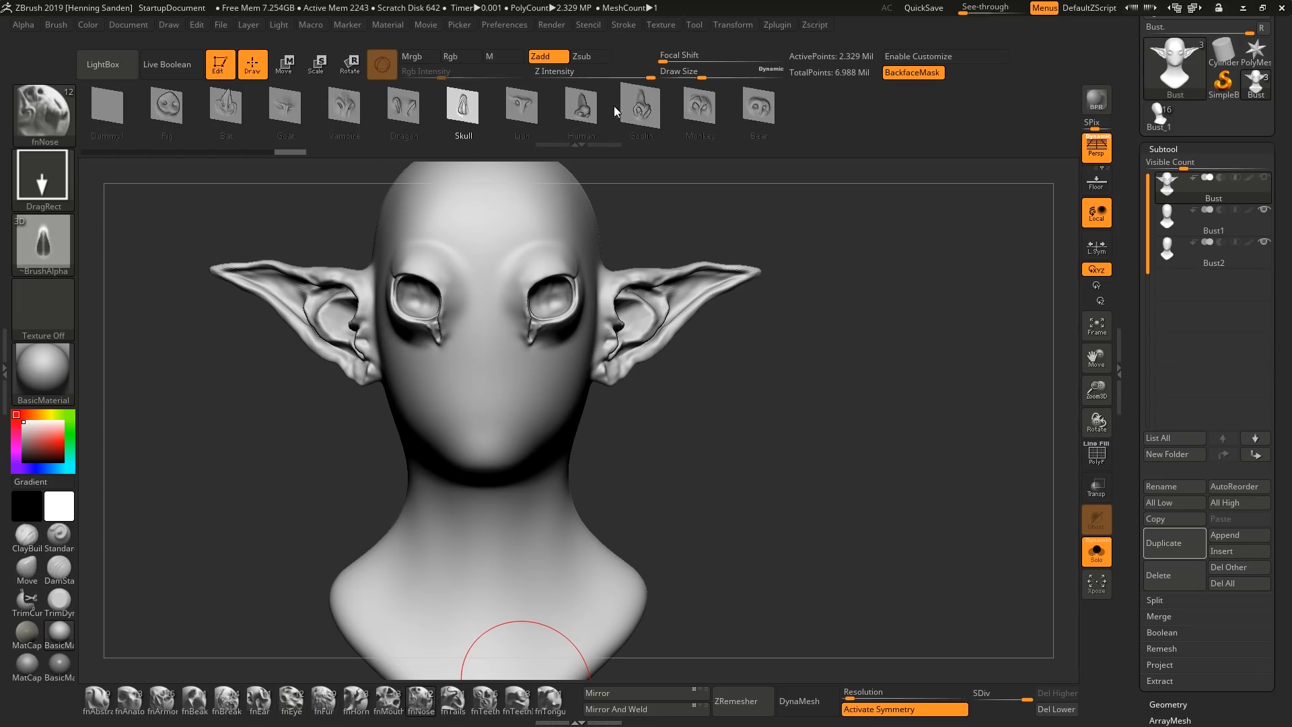
{"action": "left_click", "coordinate": [700, 108]}
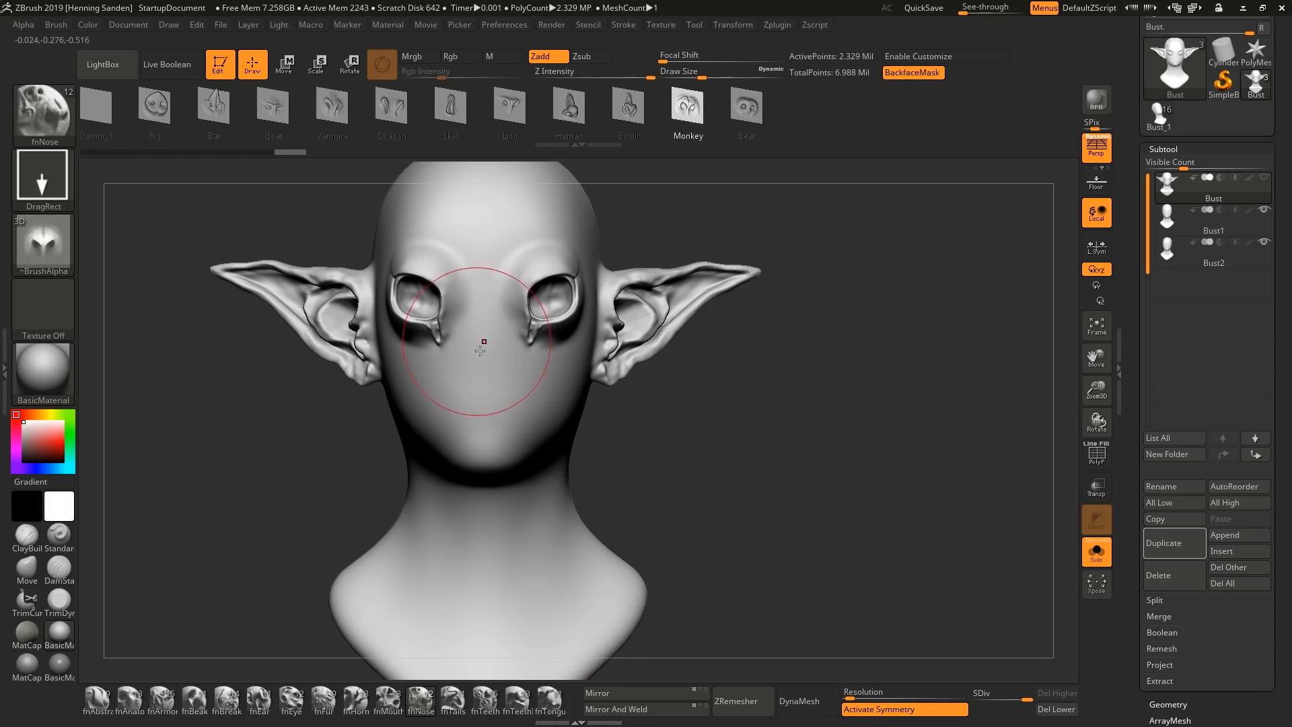
{"action": "key", "text": "x"}
{"action": "right_click_drag", "start_coordinate": [496, 374], "coordinate": [489, 369], "text": "ctrl"}
{"action": "key", "text": "s"}
{"action": "left_click_drag", "start_coordinate": [488, 367], "coordinate": [481, 367]}
{"action": "key", "text": "shift"}
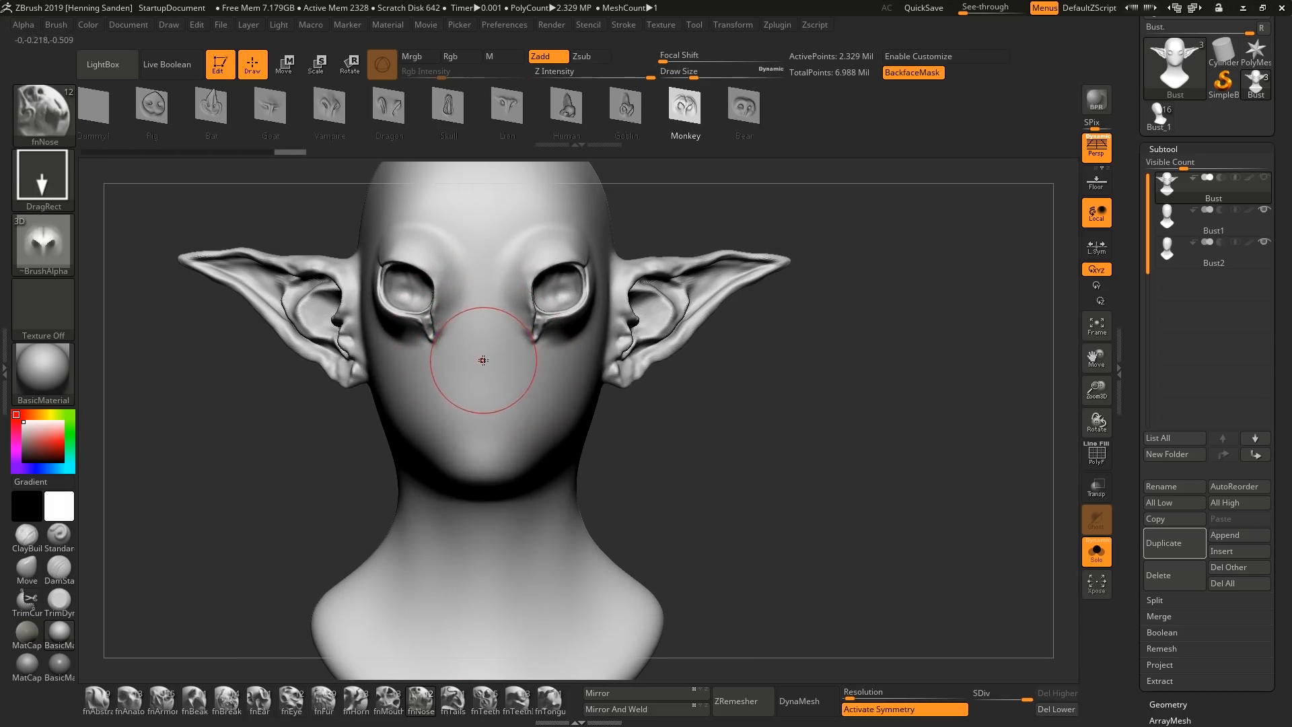
{"action": "left_click_drag", "start_coordinate": [482, 361], "coordinate": [480, 269]}
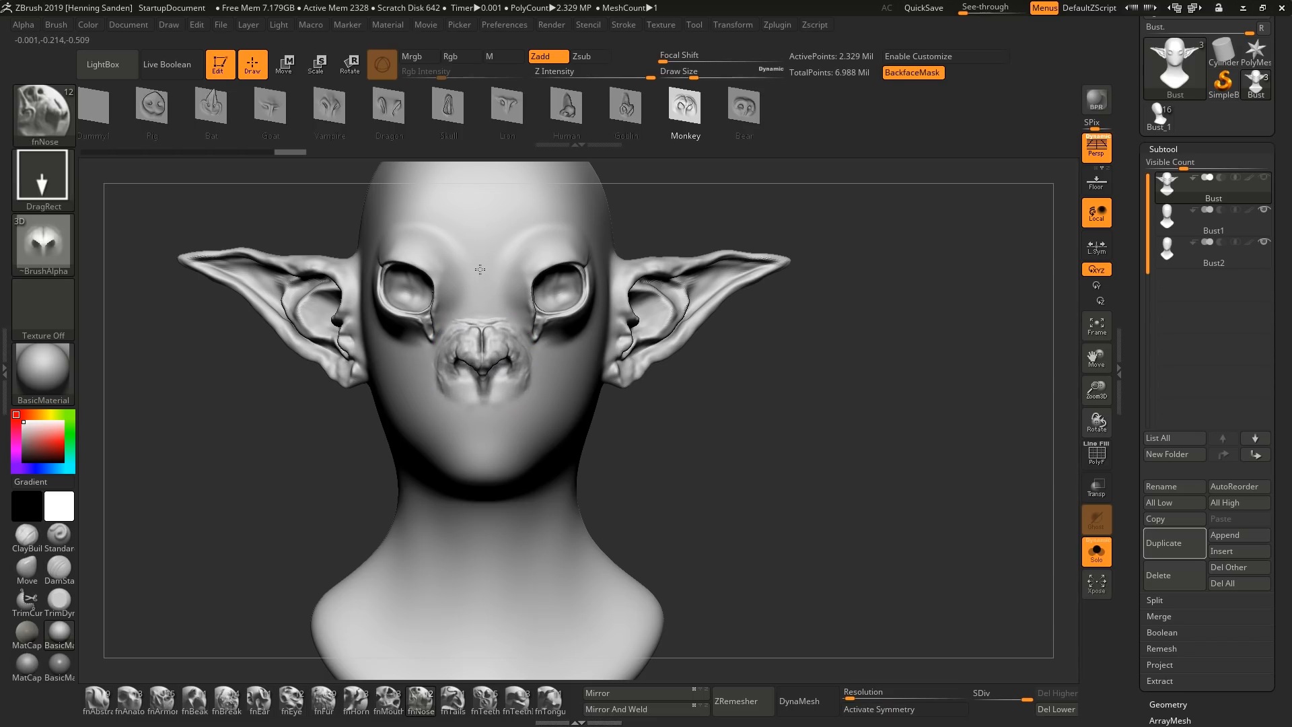
{"action": "mouse_move", "coordinate": [494, 322]}
{"action": "right_mouse_down"}
{"action": "mouse_move", "coordinate": [447, 341]}
{"action": "mouse_move", "coordinate": [483, 373]}
{"action": "mouse_move", "coordinate": [449, 330]}
{"action": "mouse_move", "coordinate": [486, 397]}
{"action": "mouse_move", "coordinate": [494, 381]}
{"action": "mouse_move", "coordinate": [501, 407]}
{"action": "right_mouse_up"}
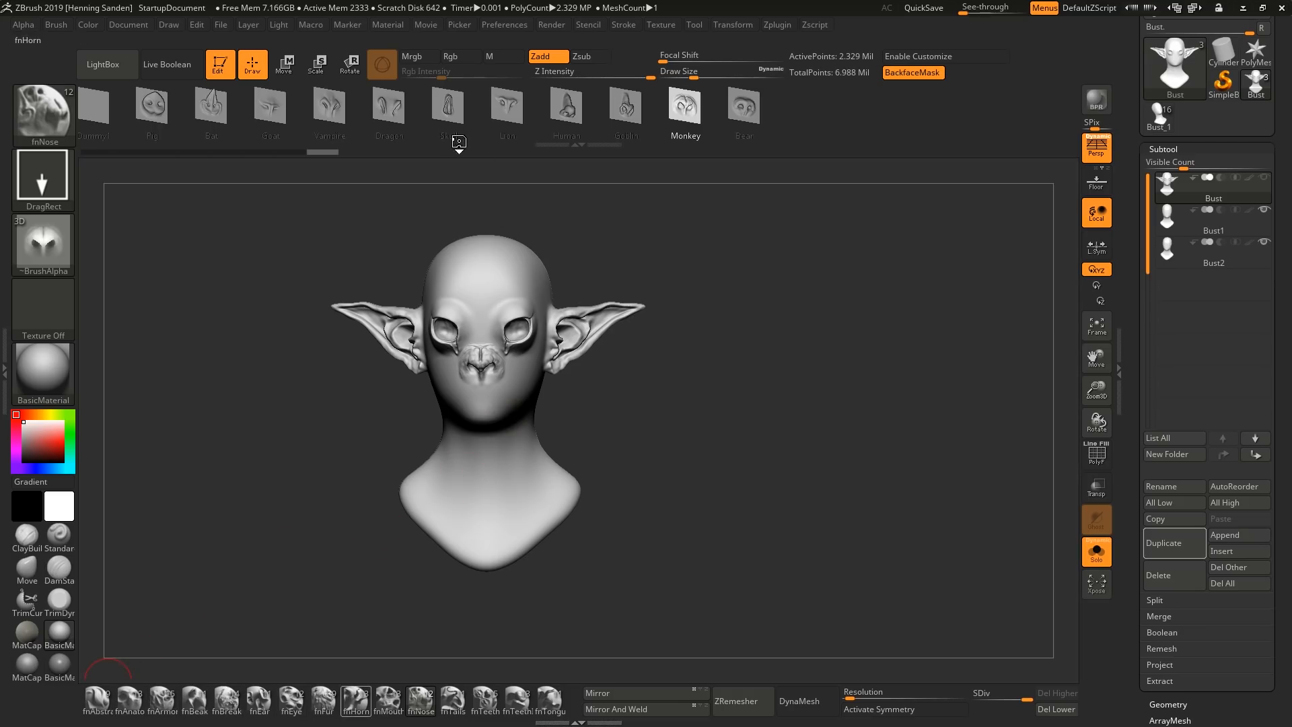
Try stamping the Faun horn from the fnHorn brush on the side of the head, without and with symmetry
{"action": "left_click", "coordinate": [495, 113]}
{"action": "right_click_drag", "start_coordinate": [584, 247], "coordinate": [547, 274]}
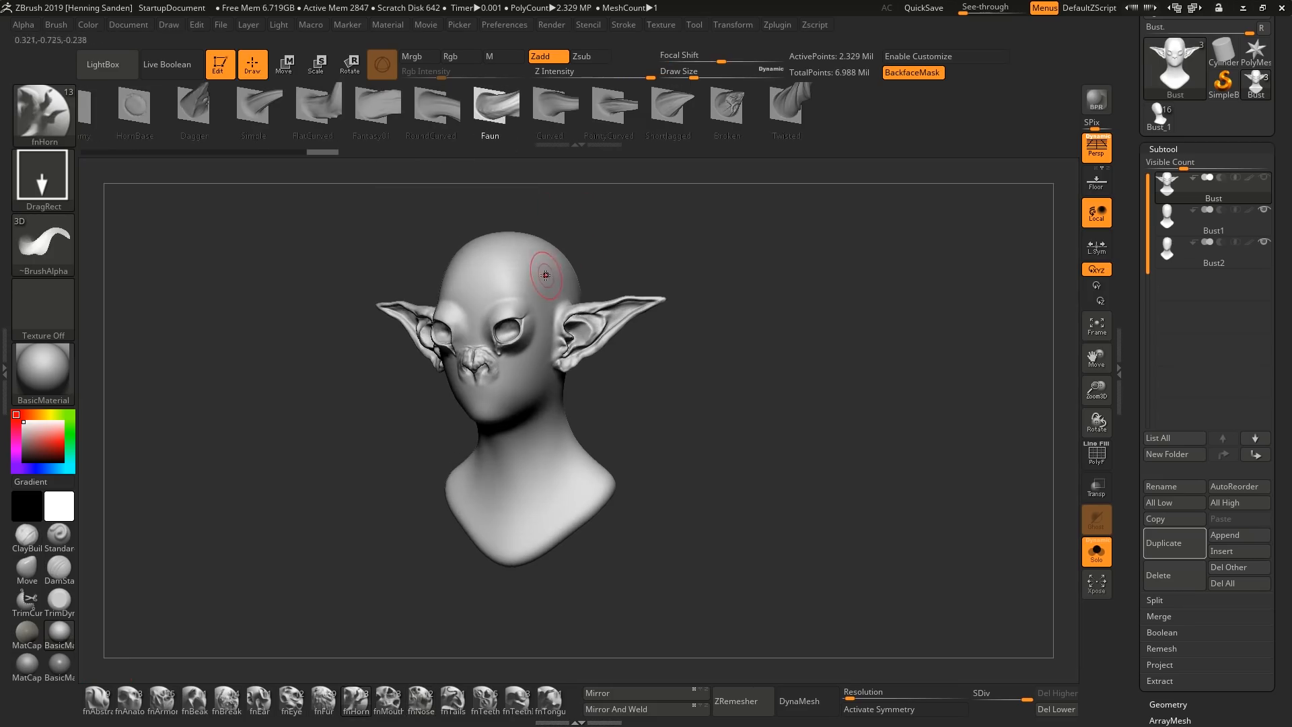
{"action": "mouse_move", "coordinate": [557, 242]}
{"action": "left_mouse_down"}
{"action": "mouse_move", "coordinate": [592, 229]}
{"action": "mouse_move", "coordinate": [521, 255]}
{"action": "mouse_move", "coordinate": [550, 265]}
{"action": "mouse_move", "coordinate": [555, 292]}
{"action": "mouse_move", "coordinate": [568, 253]}
{"action": "mouse_move", "coordinate": [571, 323]}
{"action": "left_mouse_up"}
{"action": "key", "text": "ctrl+z"}
{"action": "key", "text": "x"}
{"action": "key", "text": "ctrl+z"}
Try mirrored Curved horns on the upper sides of the head
{"action": "left_click", "coordinate": [558, 111]}
{"action": "right_click_drag", "start_coordinate": [571, 323], "coordinate": [565, 315]}
{"action": "key", "text": "ctrl+z"}
{"action": "left_click_drag", "start_coordinate": [540, 264], "coordinate": [549, 333]}
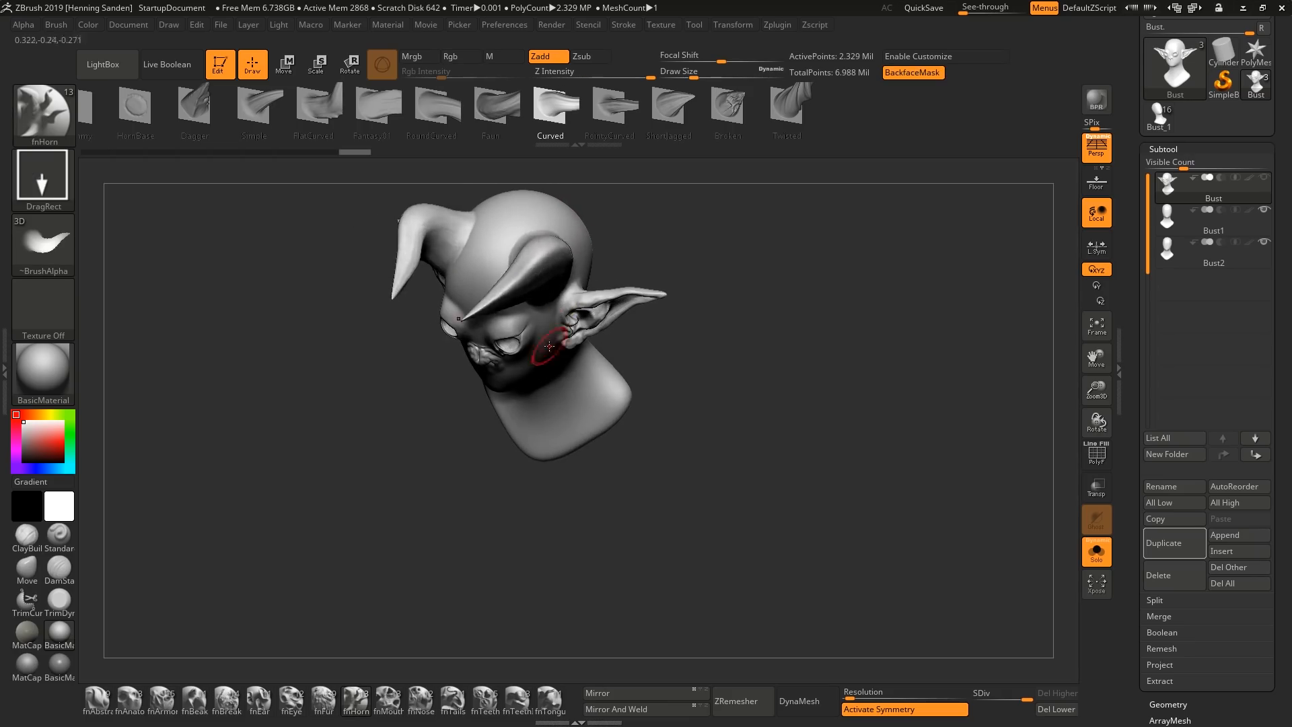
{"action": "key", "text": "ctrl+z"}
{"action": "key", "text": "ctrl+z"}
Stamp a mirrored pair of large Simple horns on the upper forehead
{"action": "left_click", "coordinate": [265, 125]}
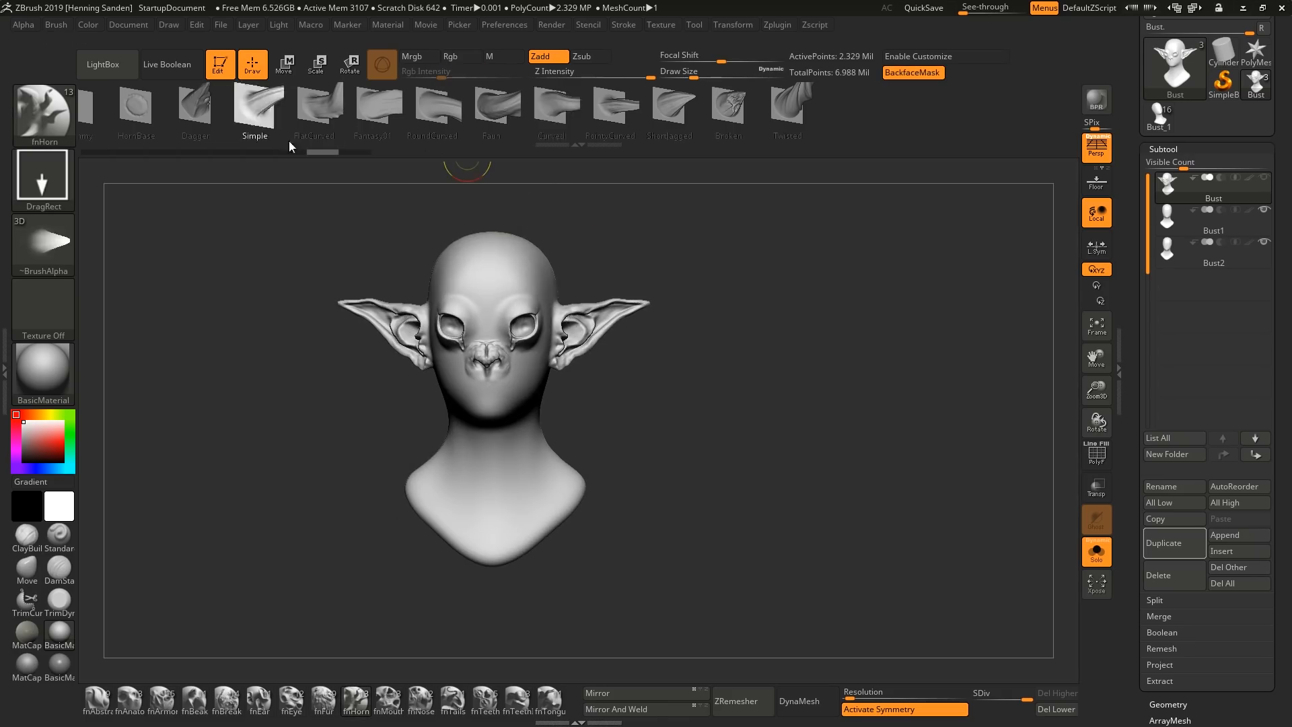
{"action": "right_click_drag", "start_coordinate": [555, 267], "coordinate": [511, 262]}
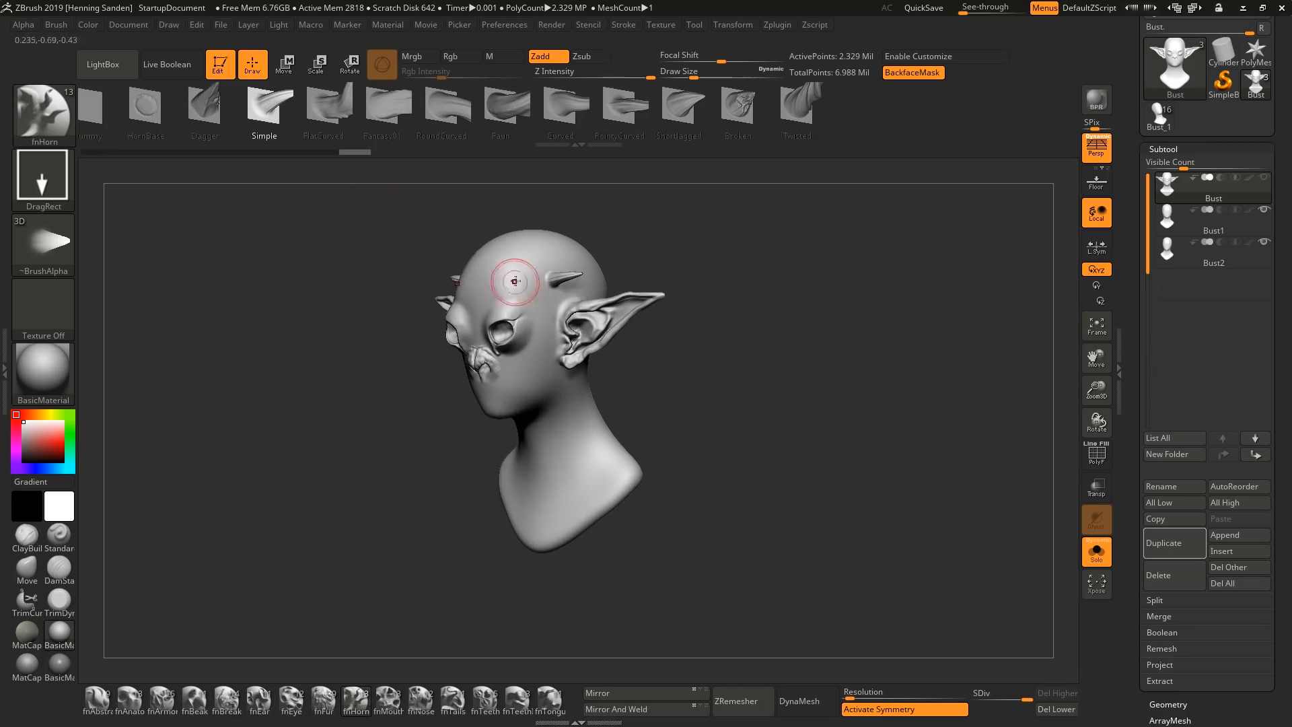
{"action": "left_click_drag", "start_coordinate": [519, 254], "coordinate": [538, 221]}
{"action": "right_click_drag", "start_coordinate": [522, 323], "coordinate": [564, 330]}
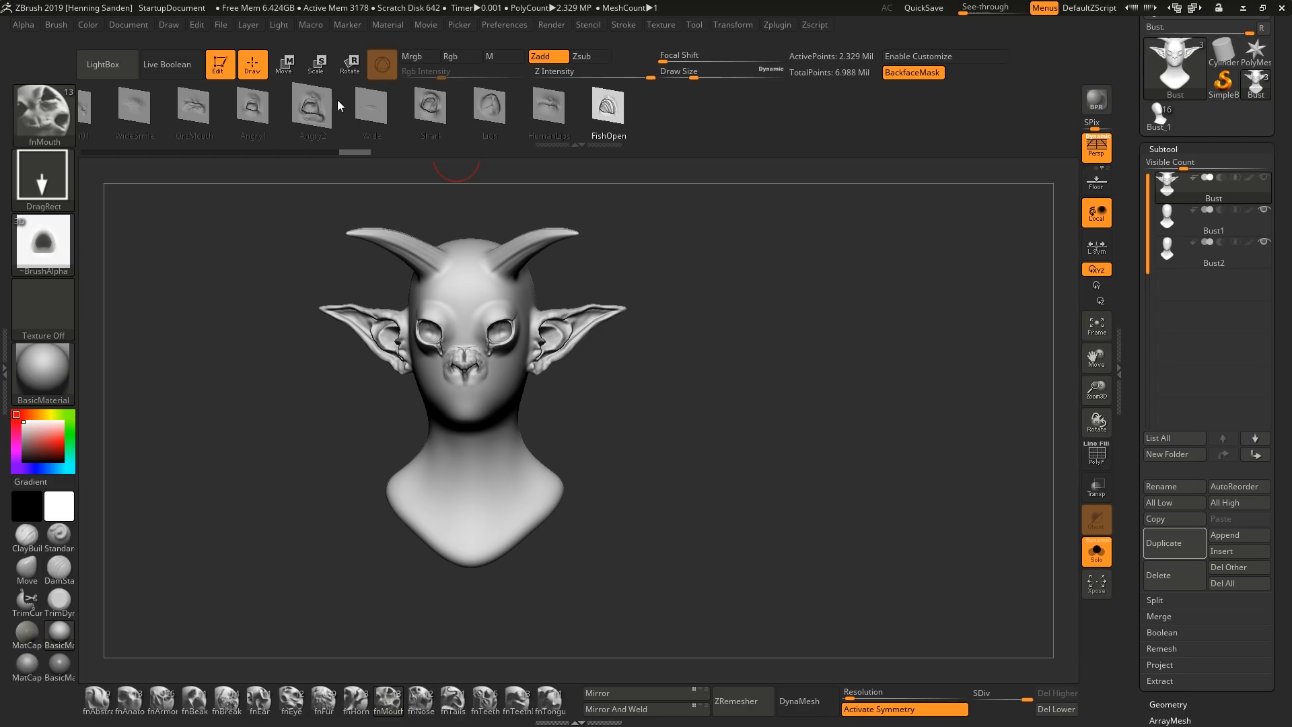
Stamp the WideSmile mouth from the fnMouth brush below the nose with symmetry off
{"action": "left_click", "coordinate": [189, 113]}
{"action": "right_click_drag", "start_coordinate": [440, 341], "coordinate": [372, 326], "text": "ctrl"}
{"action": "left_click_drag", "start_coordinate": [155, 115], "coordinate": [334, 115]}
{"action": "left_click", "coordinate": [252, 103]}
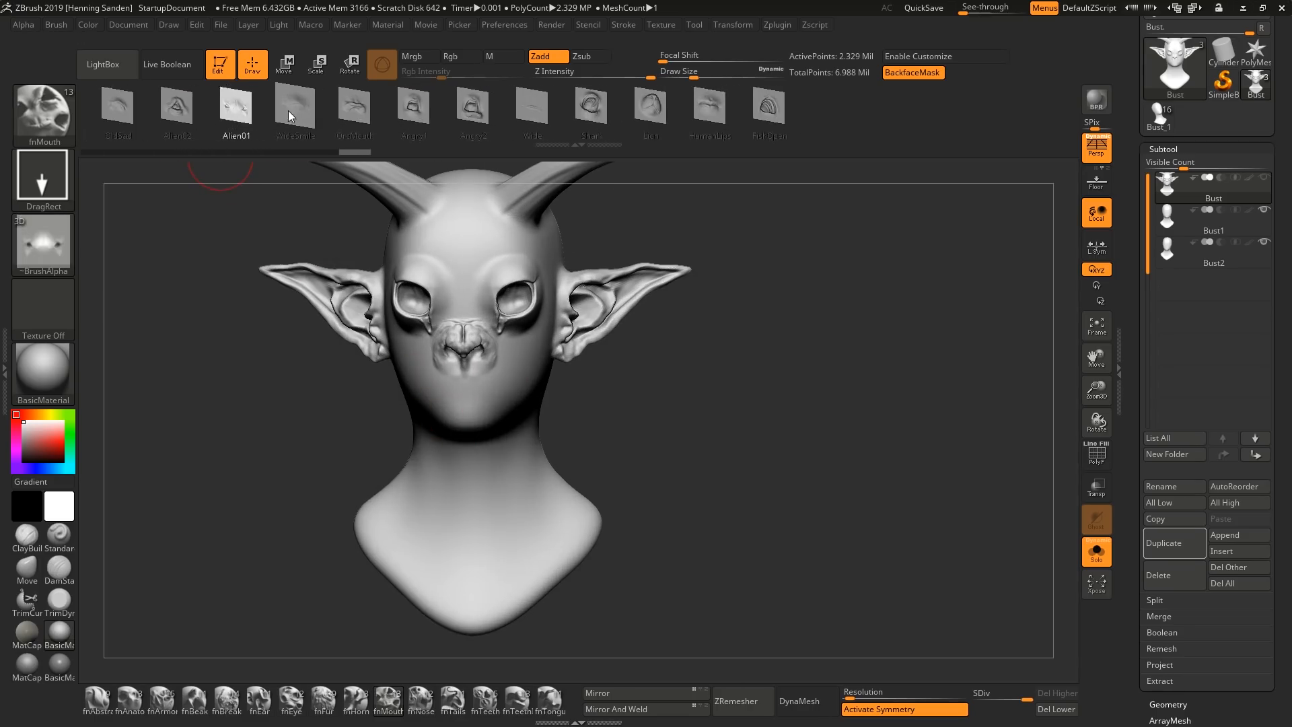
{"action": "left_click", "coordinate": [290, 111]}
{"action": "mouse_move", "coordinate": [453, 431]}
{"action": "right_mouse_down"}
{"action": "mouse_move", "coordinate": [477, 414]}
{"action": "mouse_move", "coordinate": [463, 397]}
{"action": "right_mouse_up"}
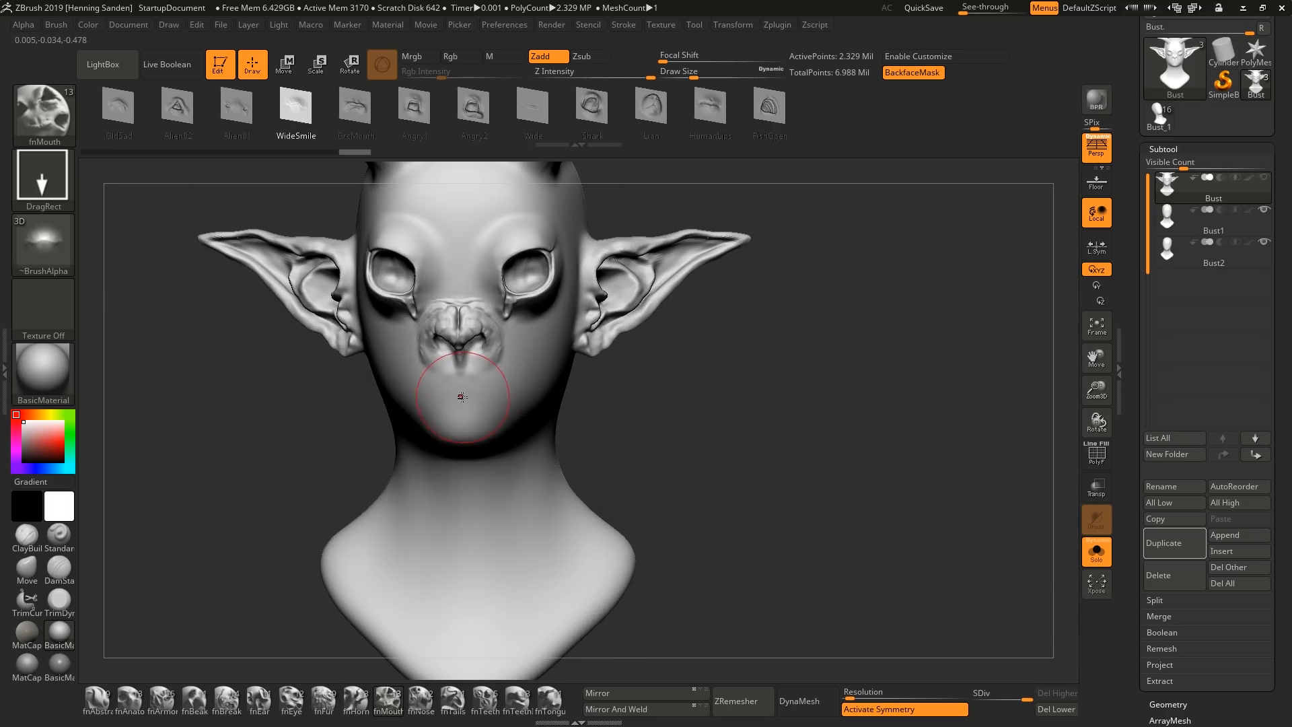
{"action": "key", "text": "x"}
{"action": "left_click_drag", "start_coordinate": [462, 397], "coordinate": [463, 277]}
{"action": "key", "text": "ctrl+z"}
{"action": "right_click_drag", "start_coordinate": [480, 396], "coordinate": [319, 538], "text": "ctrl"}
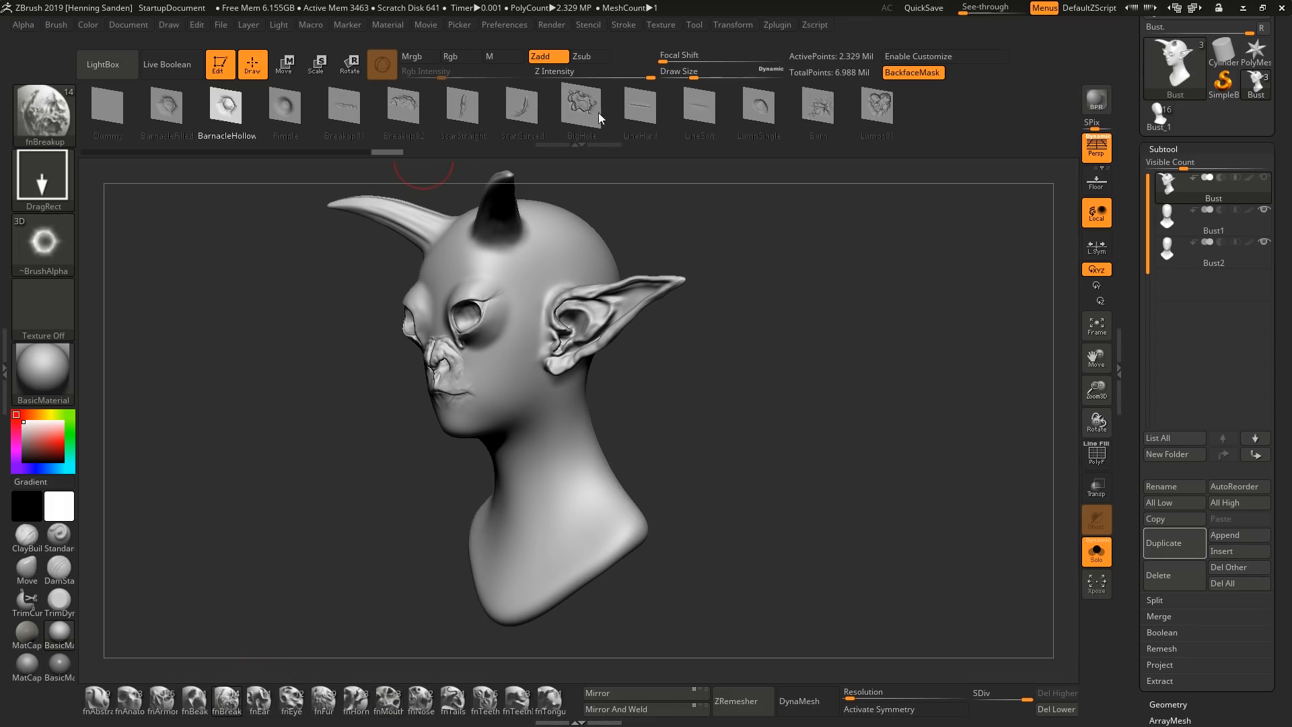
Stamp several LumpSingle bumps from the fnBreakup brush on the chin and along one side of the jaw, without symmetry
{"action": "left_click", "coordinate": [756, 109]}
{"action": "right_click_drag", "start_coordinate": [494, 323], "coordinate": [483, 361], "text": "shift"}
{"action": "key", "text": "x"}
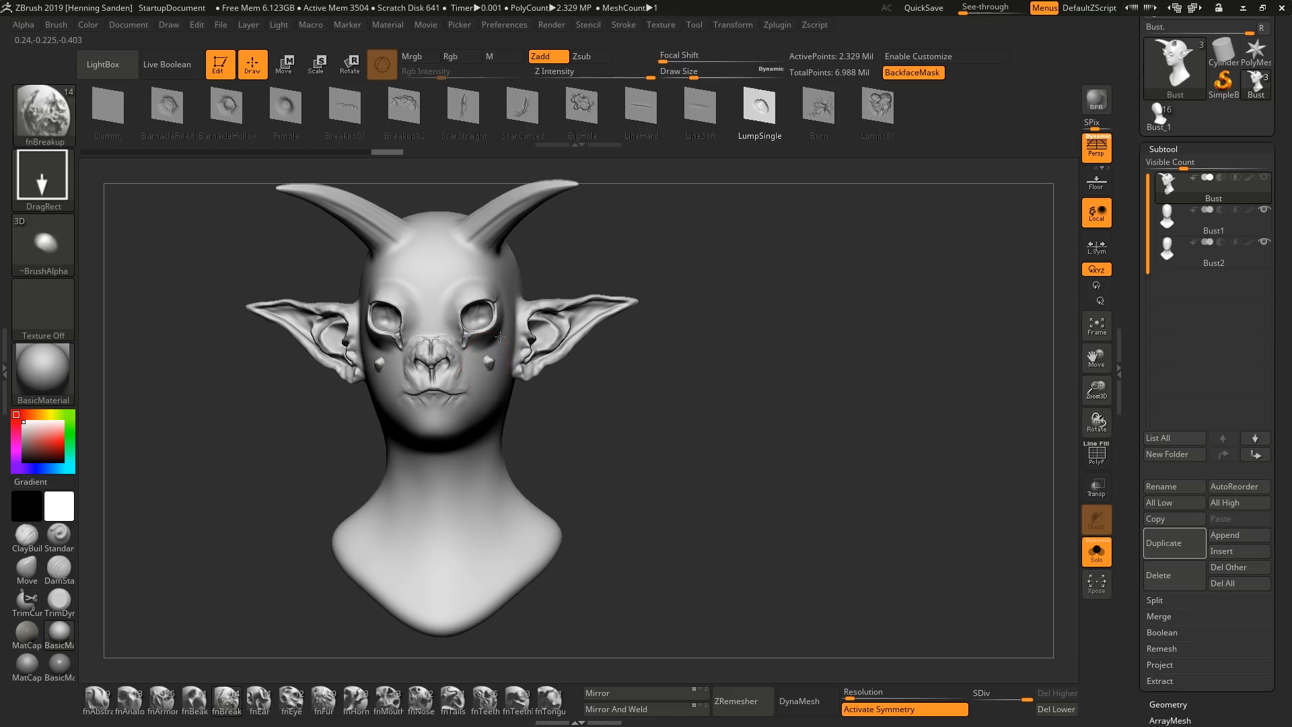
{"action": "key", "text": "x"}
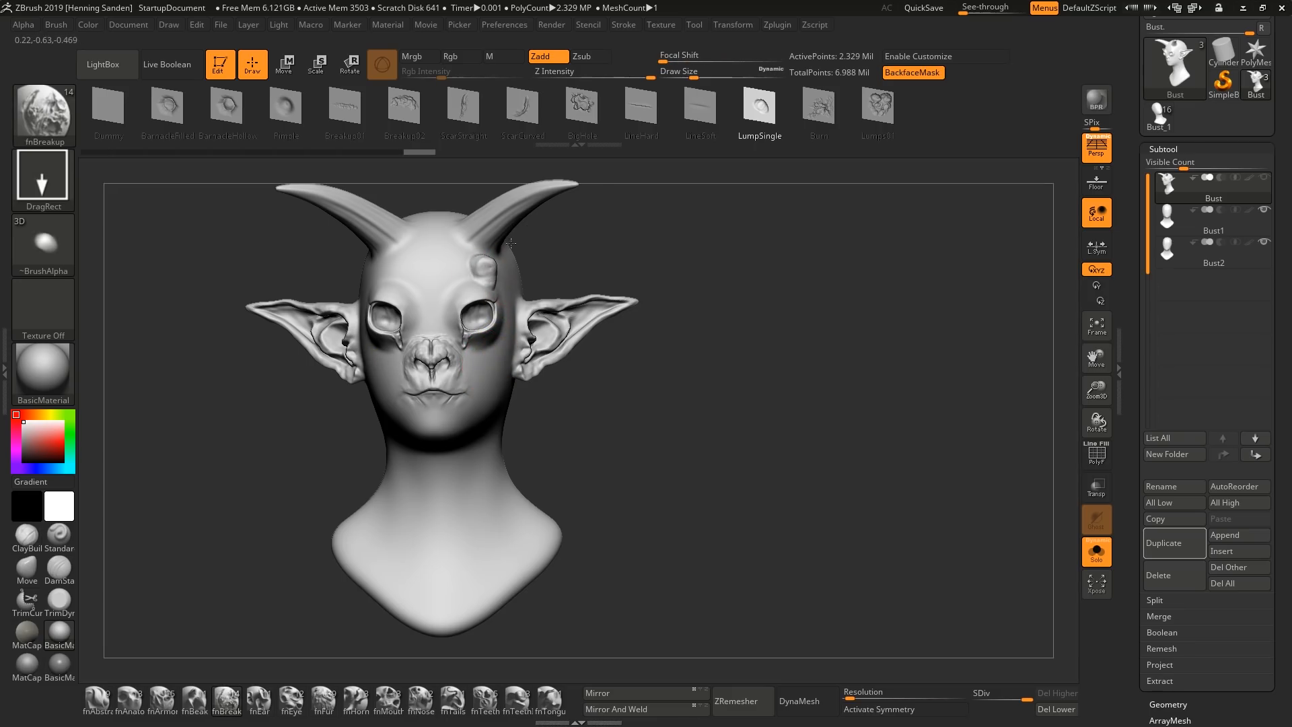
{"action": "right_click_drag", "start_coordinate": [402, 311], "coordinate": [419, 307]}
{"action": "key", "text": "ctrl+z"}
{"action": "mouse_move", "coordinate": [518, 404]}
{"action": "right_mouse_down"}
{"action": "mouse_move", "coordinate": [432, 424]}
{"action": "mouse_move", "coordinate": [468, 421]}
{"action": "right_mouse_up"}
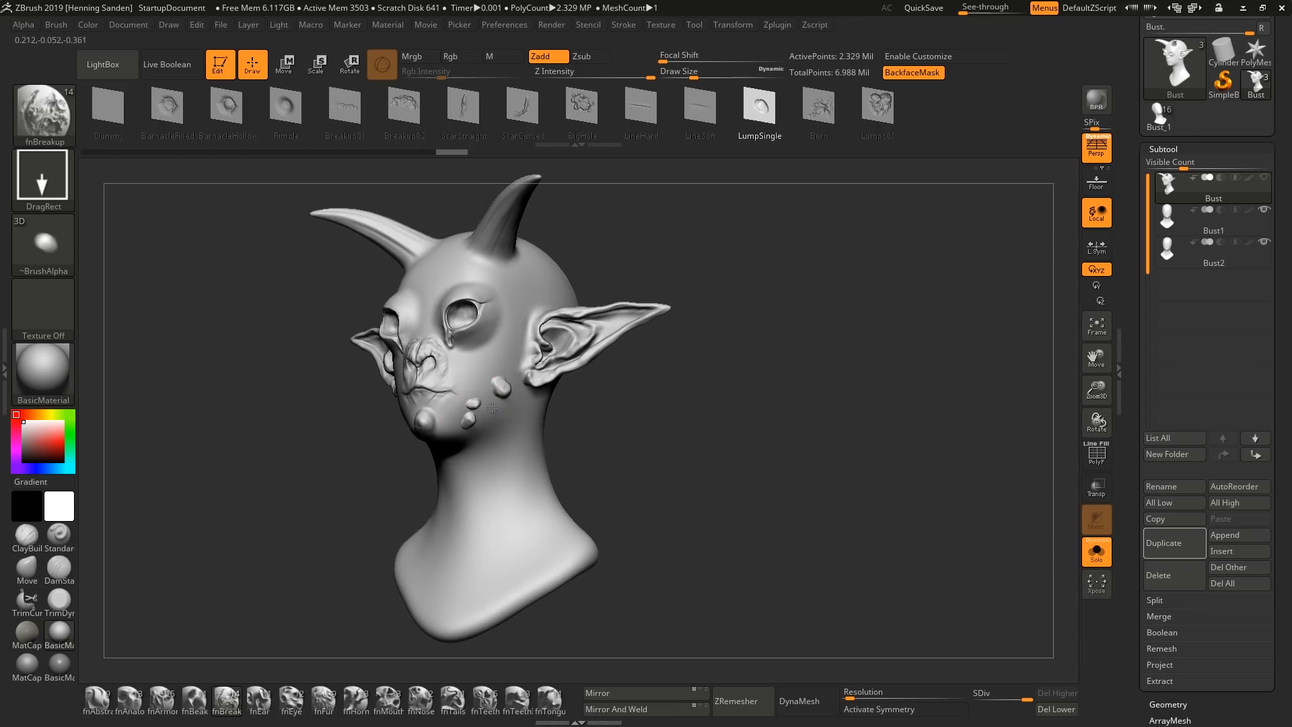
{"action": "left_click_drag", "start_coordinate": [476, 443], "coordinate": [475, 428]}
{"action": "mouse_move", "coordinate": [475, 443]}
{"action": "right_mouse_down"}
{"action": "mouse_move", "coordinate": [499, 402]}
{"action": "mouse_move", "coordinate": [444, 411]}
{"action": "mouse_move", "coordinate": [482, 418]}
{"action": "right_mouse_up"}
Stamp a cluster of BarnacleFilled growths on one side of the forehead
{"action": "right_click_drag", "start_coordinate": [375, 339], "coordinate": [397, 377], "text": "ctrl"}
{"action": "left_click_drag", "start_coordinate": [403, 379], "coordinate": [452, 426]}
{"action": "key", "text": "ctrl+z"}
{"action": "left_click", "coordinate": [177, 120]}
{"action": "left_click_drag", "start_coordinate": [443, 400], "coordinate": [435, 422]}
{"action": "left_click_drag", "start_coordinate": [453, 373], "coordinate": [468, 399]}
{"action": "right_click_drag", "start_coordinate": [700, 296], "coordinate": [572, 255]}
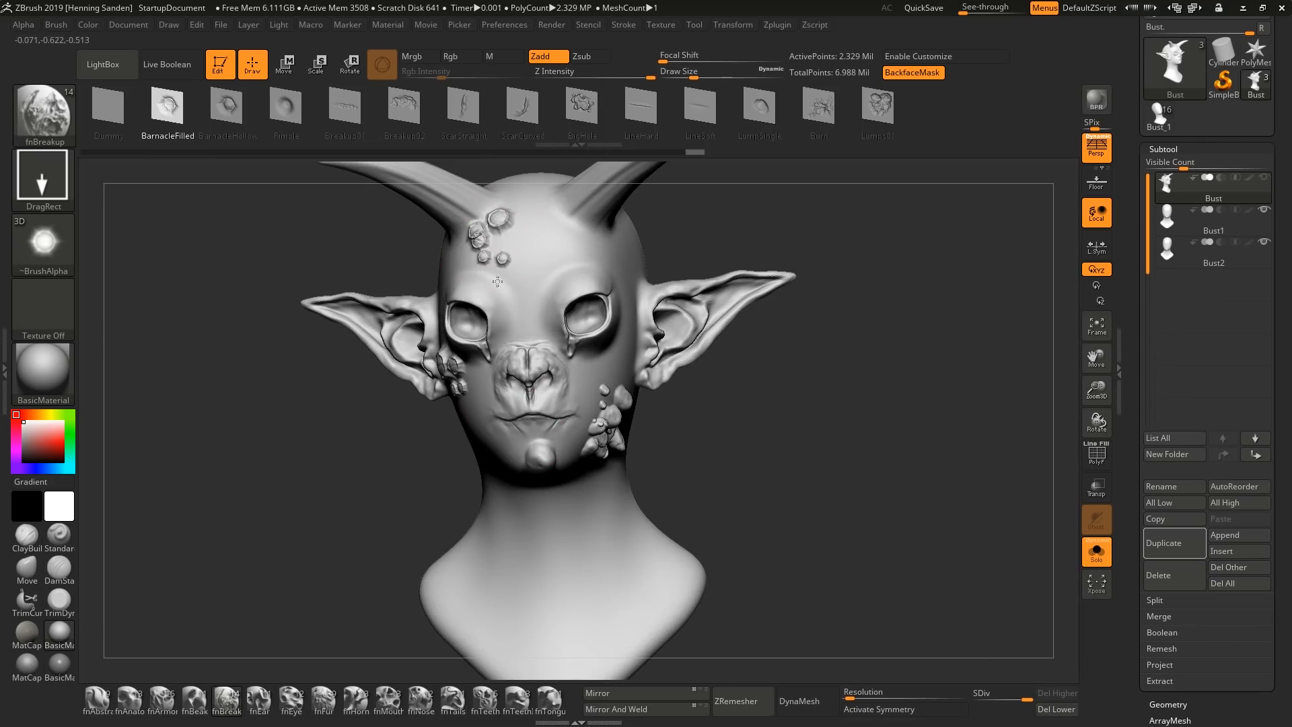
{"action": "mouse_move", "coordinate": [502, 298]}
{"action": "right_mouse_down"}
{"action": "mouse_move", "coordinate": [509, 366]}
{"action": "mouse_move", "coordinate": [660, 309]}
{"action": "mouse_move", "coordinate": [1069, 228]}
{"action": "right_mouse_up"}
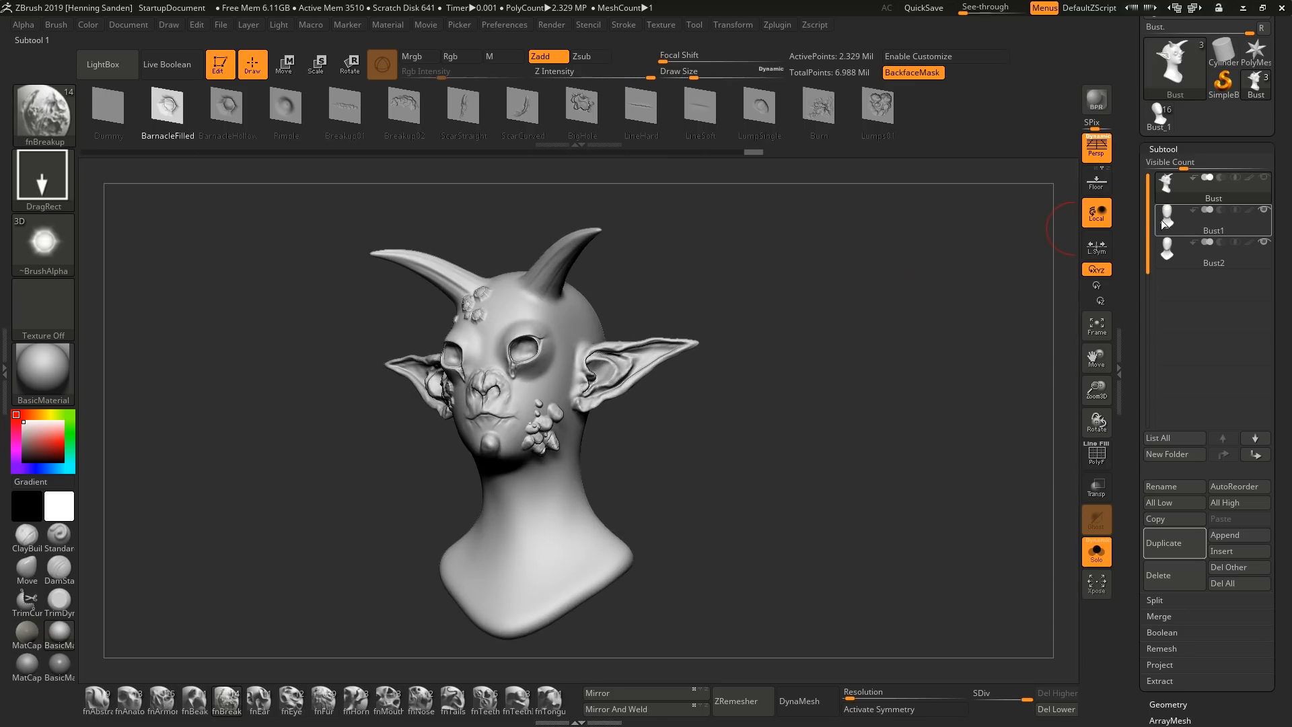
Make Bust1 the active subtool and stamp the fnAnatomy Eyes shape across the middle of its face with symmetry off
{"action": "left_click", "coordinate": [1171, 220]}
{"action": "mouse_move", "coordinate": [611, 386]}
{"action": "right_mouse_down", "text": "shift"}
{"action": "mouse_move", "coordinate": [596, 397]}
{"action": "mouse_move", "coordinate": [527, 344]}
{"action": "right_mouse_up", "text": "shift"}
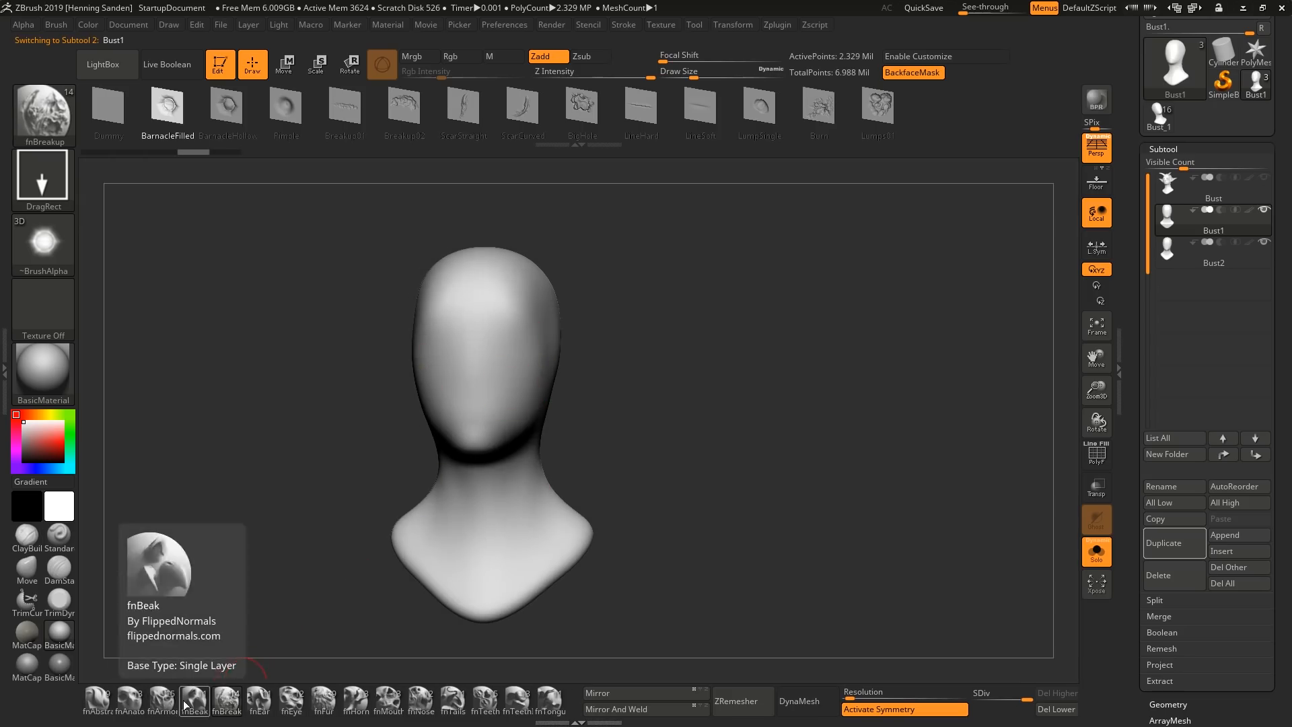
{"action": "left_click", "coordinate": [129, 700]}
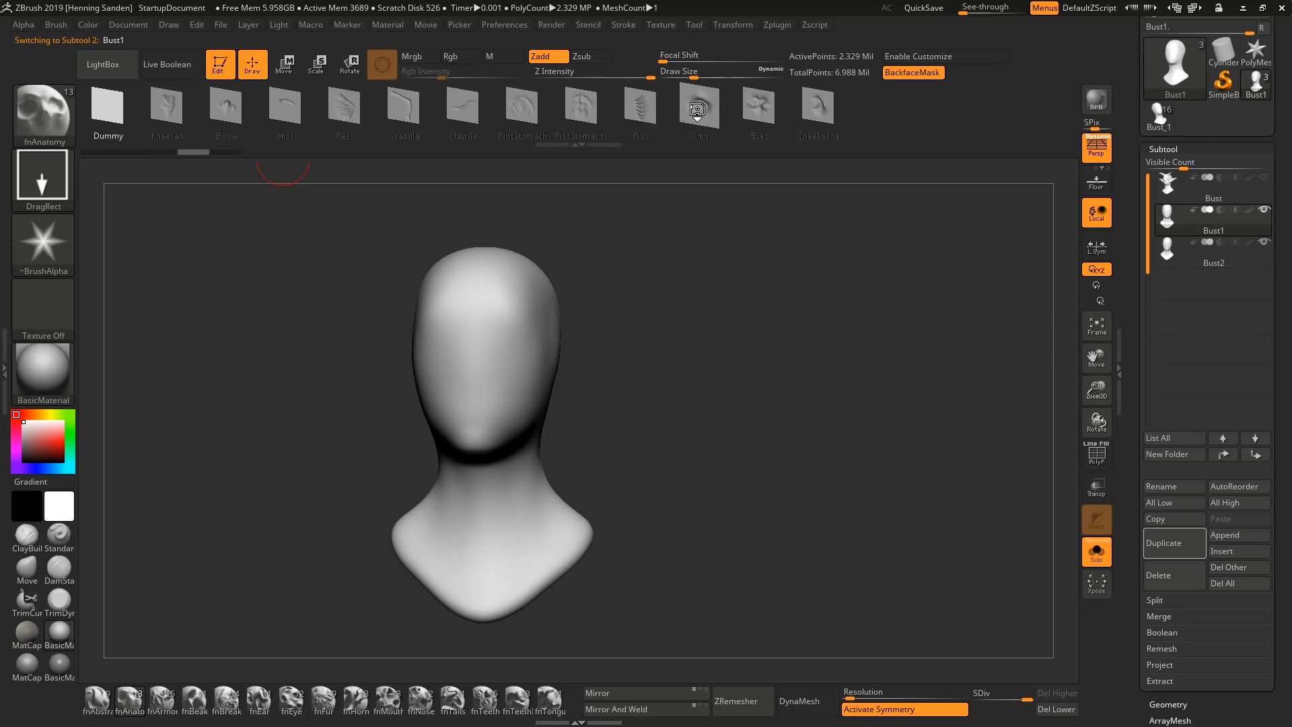
{"action": "left_click", "coordinate": [750, 106]}
{"action": "right_click_drag", "start_coordinate": [480, 349], "coordinate": [475, 333], "text": "alt"}
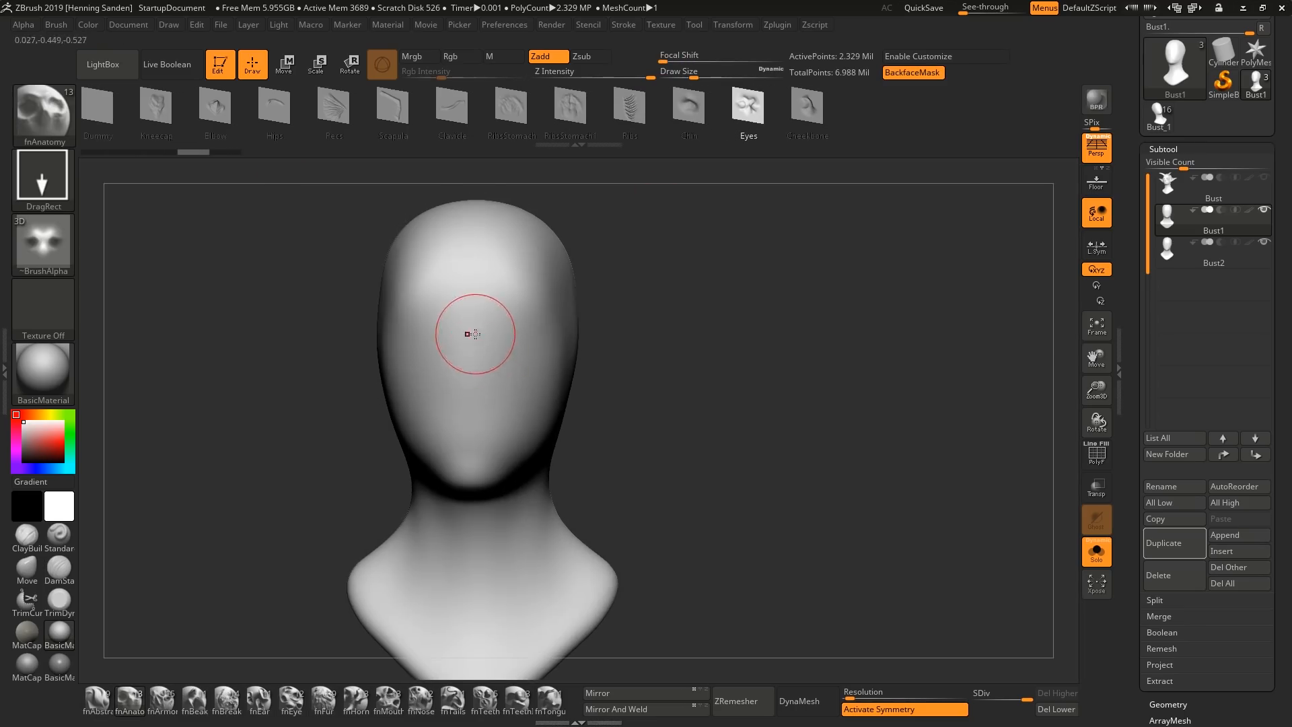
{"action": "key", "text": "x"}
{"action": "mouse_move", "coordinate": [461, 292]}
{"action": "left_mouse_down"}
{"action": "mouse_move", "coordinate": [474, 164]}
{"action": "mouse_move", "coordinate": [447, 326]}
{"action": "mouse_move", "coordinate": [490, 309]}
{"action": "left_mouse_up"}
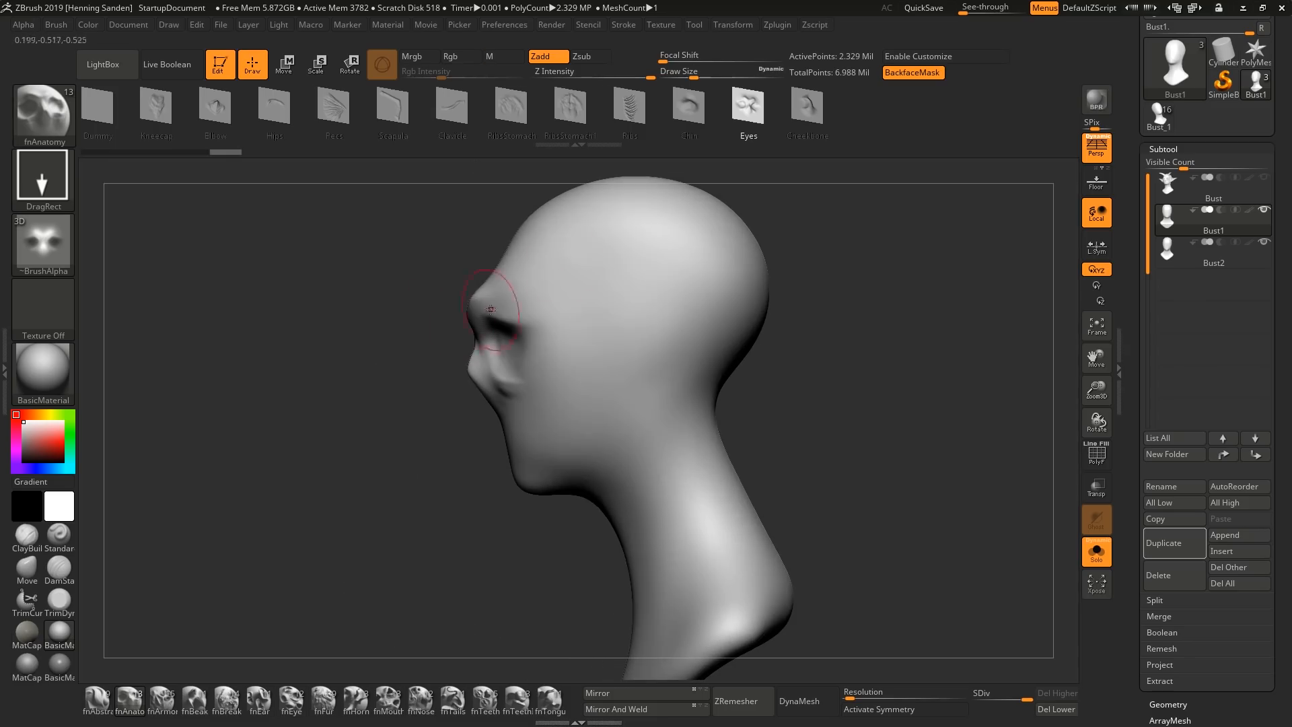
Stamp mirrored Cheekbone shapes beside the eye sockets with symmetry on
{"action": "left_click", "coordinate": [816, 116]}
{"action": "left_click_drag", "start_coordinate": [792, 193], "coordinate": [838, 202]}
{"action": "key", "text": "x"}
{"action": "mouse_move", "coordinate": [553, 292]}
{"action": "left_mouse_down"}
{"action": "mouse_move", "coordinate": [559, 244]}
{"action": "mouse_move", "coordinate": [543, 224]}
{"action": "left_mouse_up"}
{"action": "left_click_drag", "start_coordinate": [384, 316], "coordinate": [622, 371]}
{"action": "left_click_drag", "start_coordinate": [512, 437], "coordinate": [507, 445]}
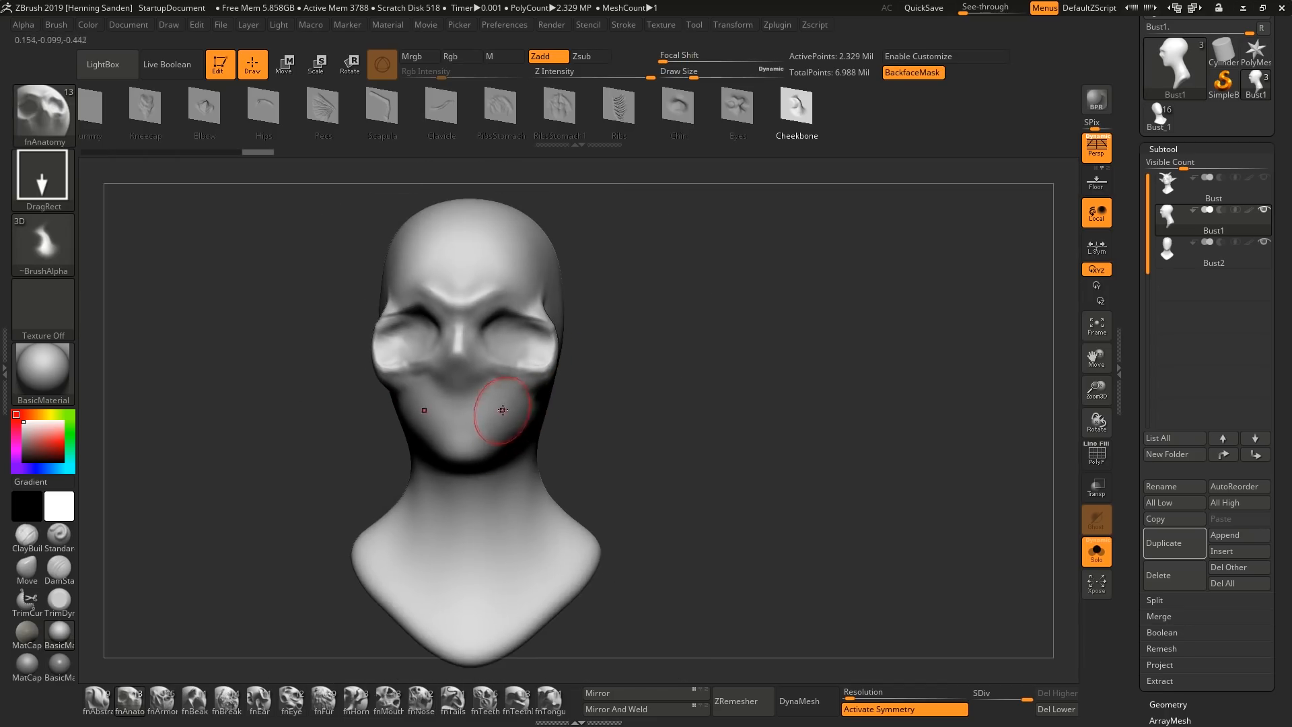
Adjust the shape of the cheekbones symmetrically with the Move brush
{"action": "right_click_drag", "start_coordinate": [501, 410], "coordinate": [506, 392], "text": "shift"}
{"action": "key", "text": "b"}
{"action": "key", "text": "m"}
{"action": "key", "text": "v"}
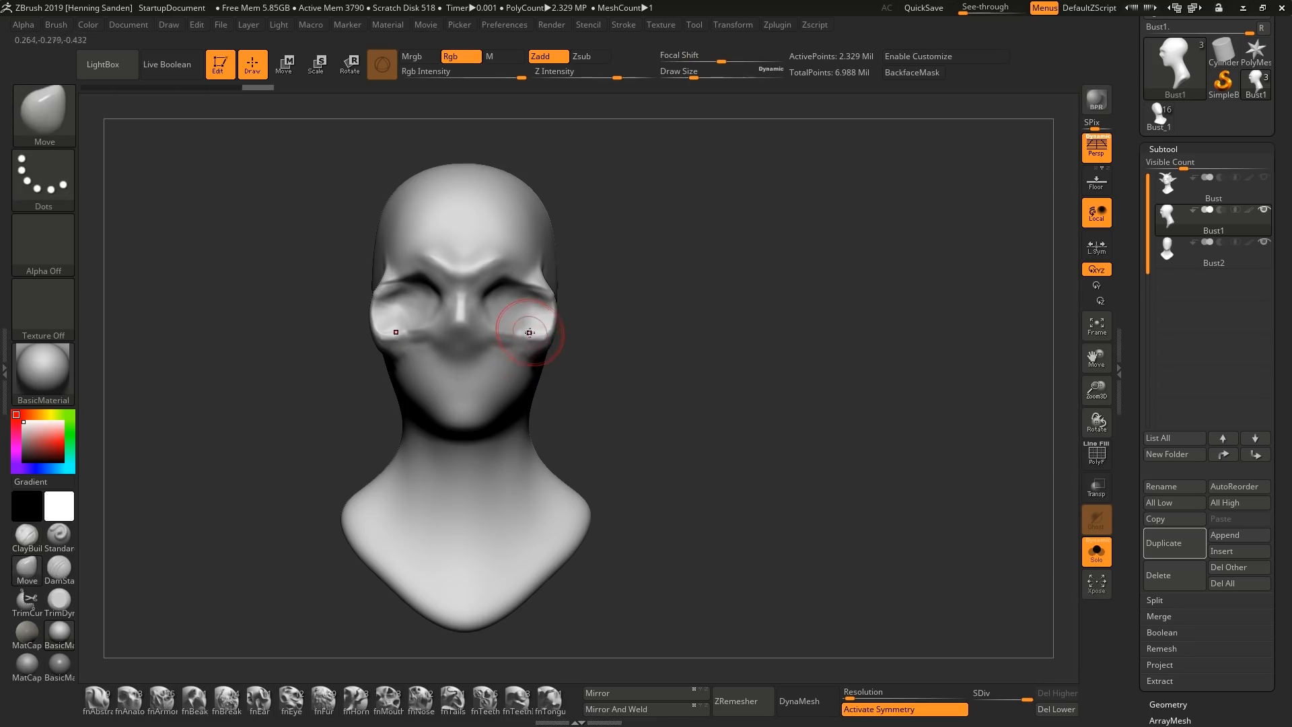
{"action": "right_click_drag", "start_coordinate": [572, 308], "coordinate": [558, 308]}
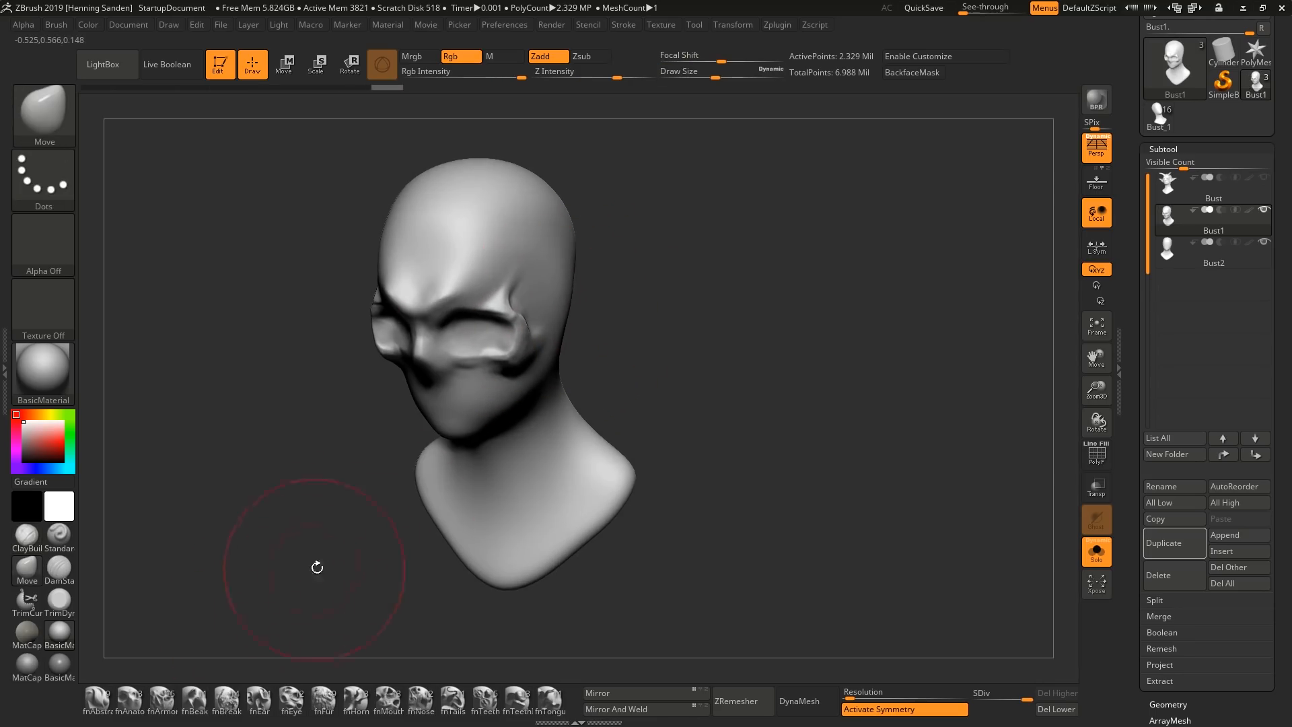
{"action": "right_click_drag", "start_coordinate": [308, 576], "coordinate": [326, 605]}
Stamp large mirrored Bat02 ears from the fnEar brush on the sides of the head
{"action": "left_click", "coordinate": [267, 700]}
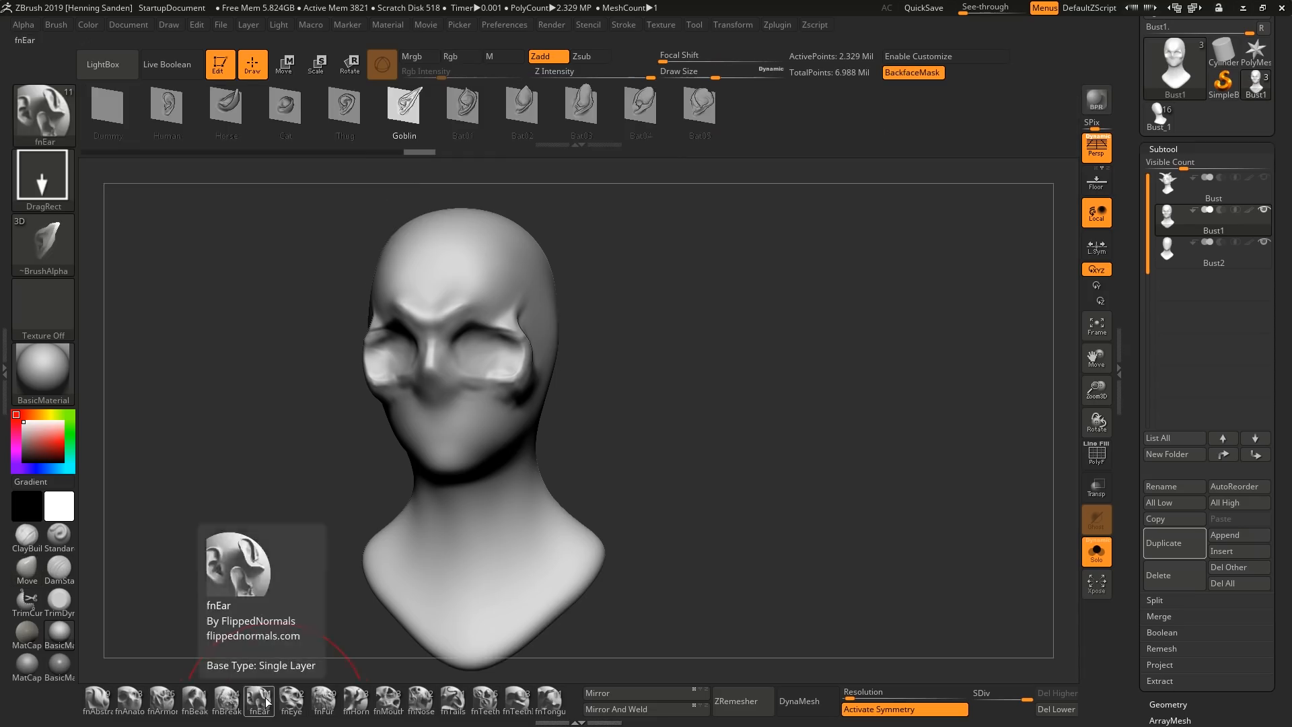
{"action": "left_click", "coordinate": [528, 113]}
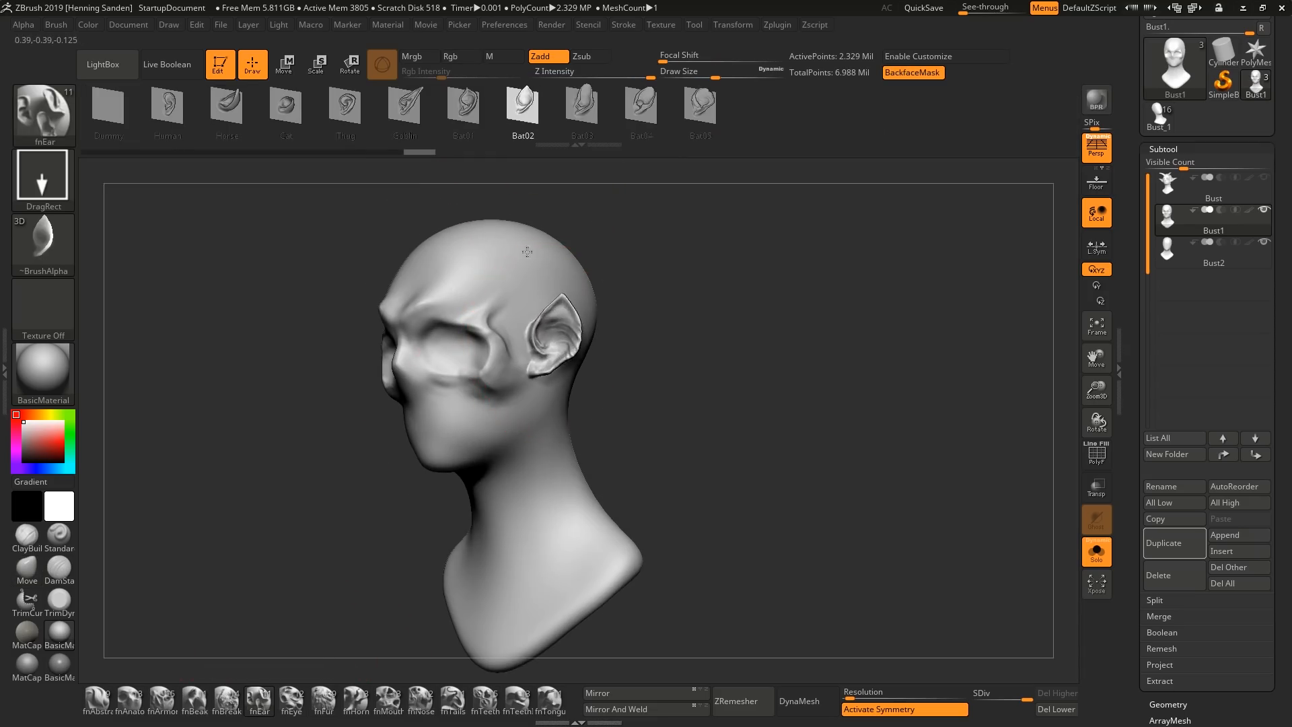
{"action": "left_click_drag", "start_coordinate": [527, 251], "coordinate": [525, 246]}
{"action": "right_click_drag", "start_coordinate": [602, 340], "coordinate": [568, 346]}
{"action": "key", "text": "ctrl+z"}
{"action": "key", "text": "s"}
{"action": "left_click_drag", "start_coordinate": [567, 359], "coordinate": [569, 299]}
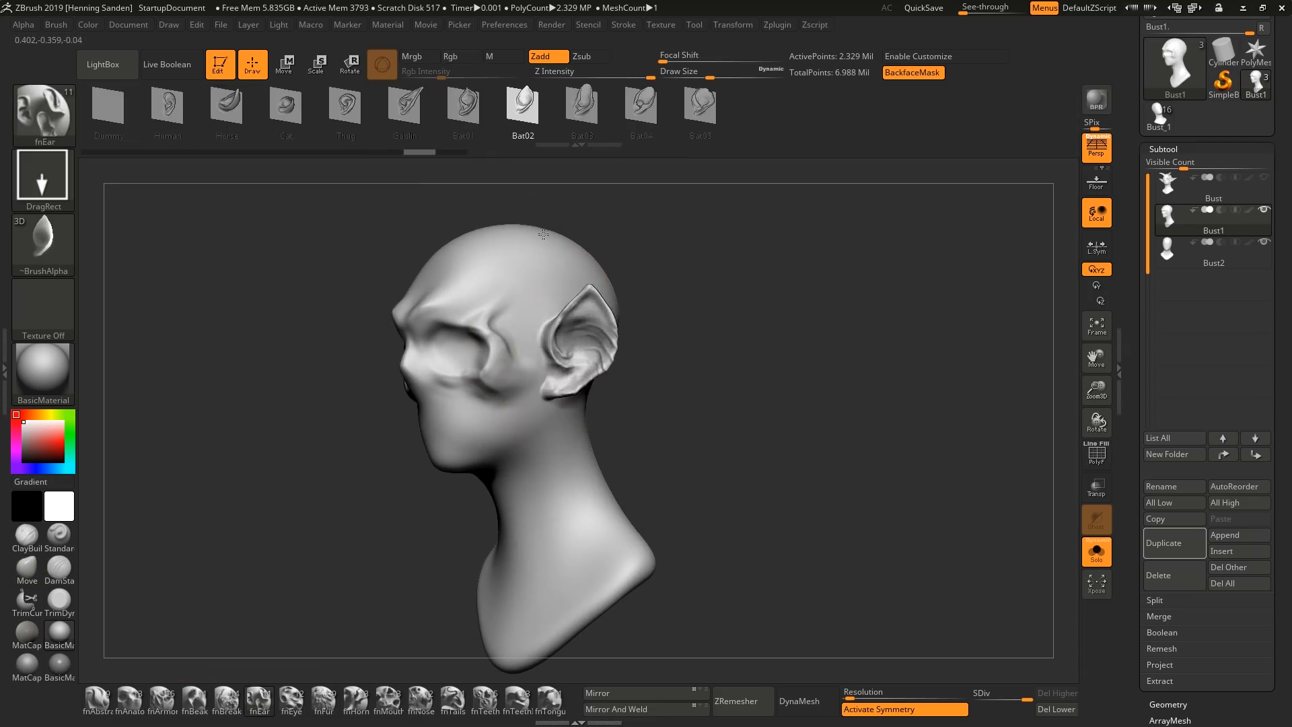
{"action": "left_click_drag", "start_coordinate": [533, 224], "coordinate": [532, 226]}
{"action": "right_click_drag", "start_coordinate": [502, 323], "coordinate": [566, 360]}
{"action": "right_click_drag", "start_coordinate": [505, 427], "coordinate": [535, 375]}
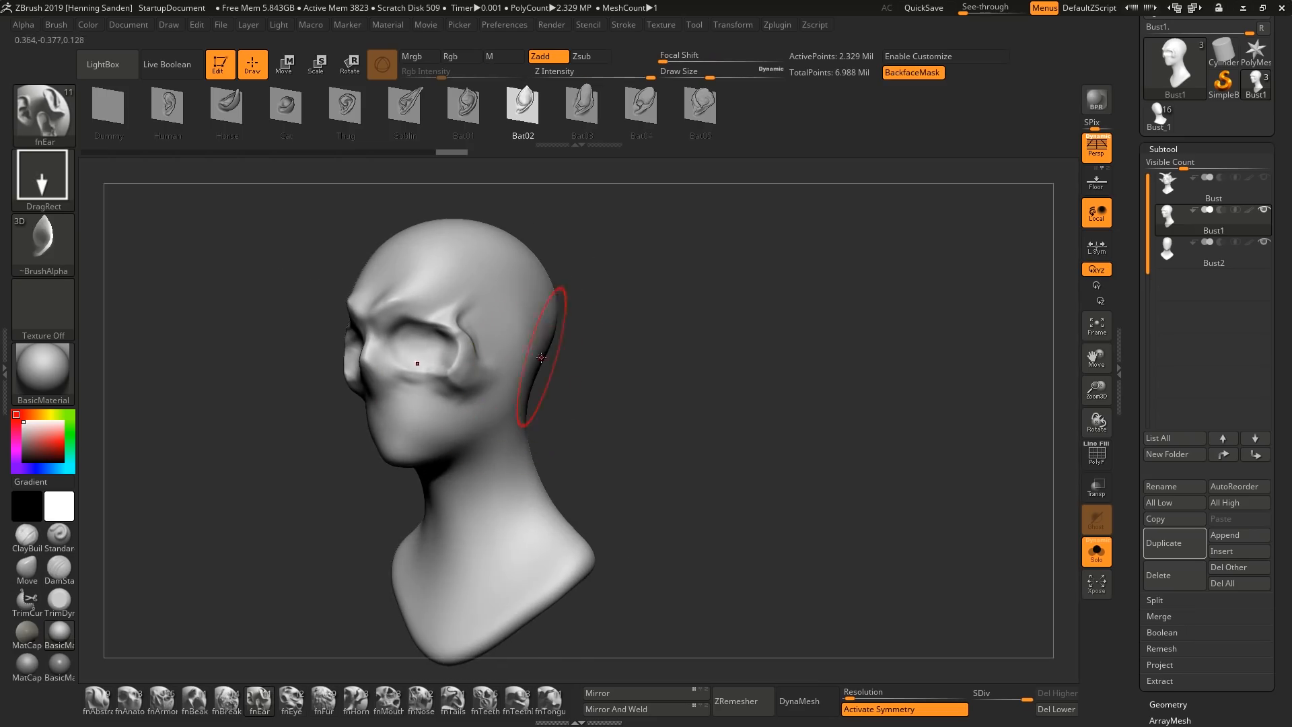
{"action": "right_click_drag", "start_coordinate": [480, 263], "coordinate": [481, 298]}
{"action": "right_click_drag", "start_coordinate": [522, 336], "coordinate": [567, 356]}
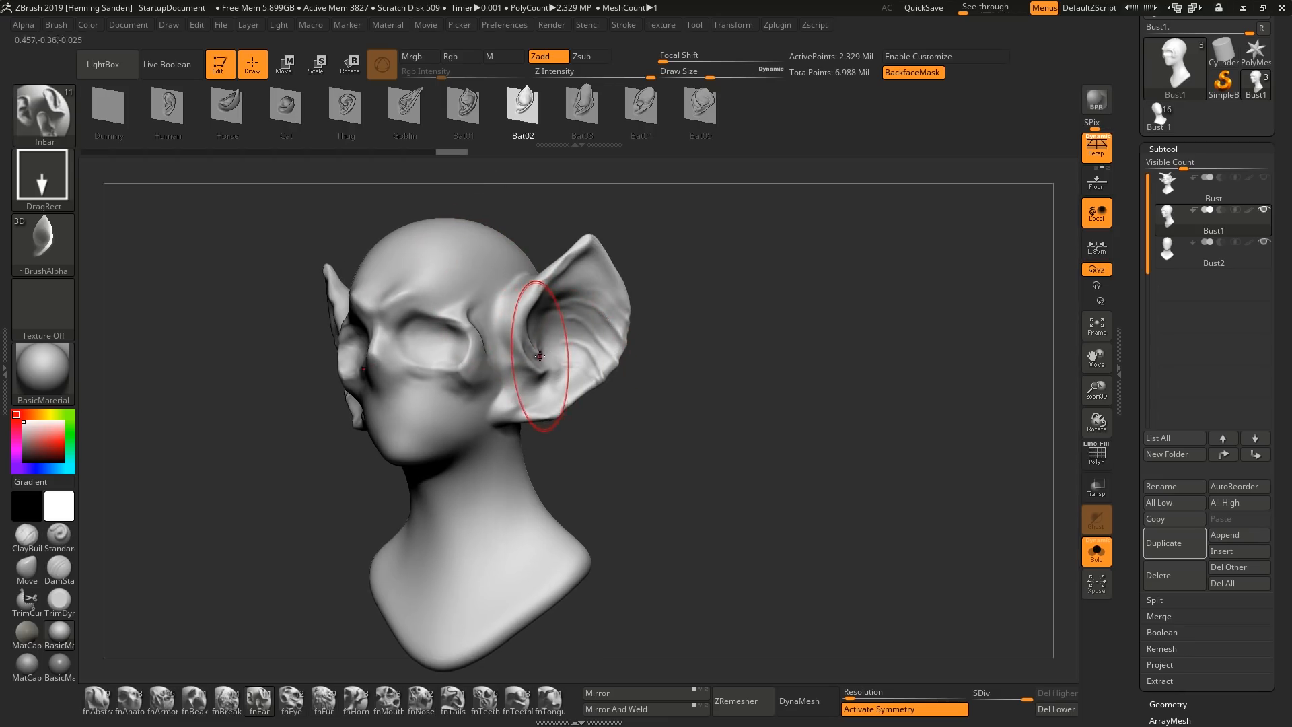
{"action": "mouse_move", "coordinate": [540, 360]}
{"action": "right_mouse_down"}
{"action": "mouse_move", "coordinate": [563, 375]}
{"action": "mouse_move", "coordinate": [557, 409]}
{"action": "mouse_move", "coordinate": [348, 577]}
{"action": "mouse_move", "coordinate": [376, 502]}
{"action": "mouse_move", "coordinate": [349, 594]}
{"action": "right_mouse_up"}
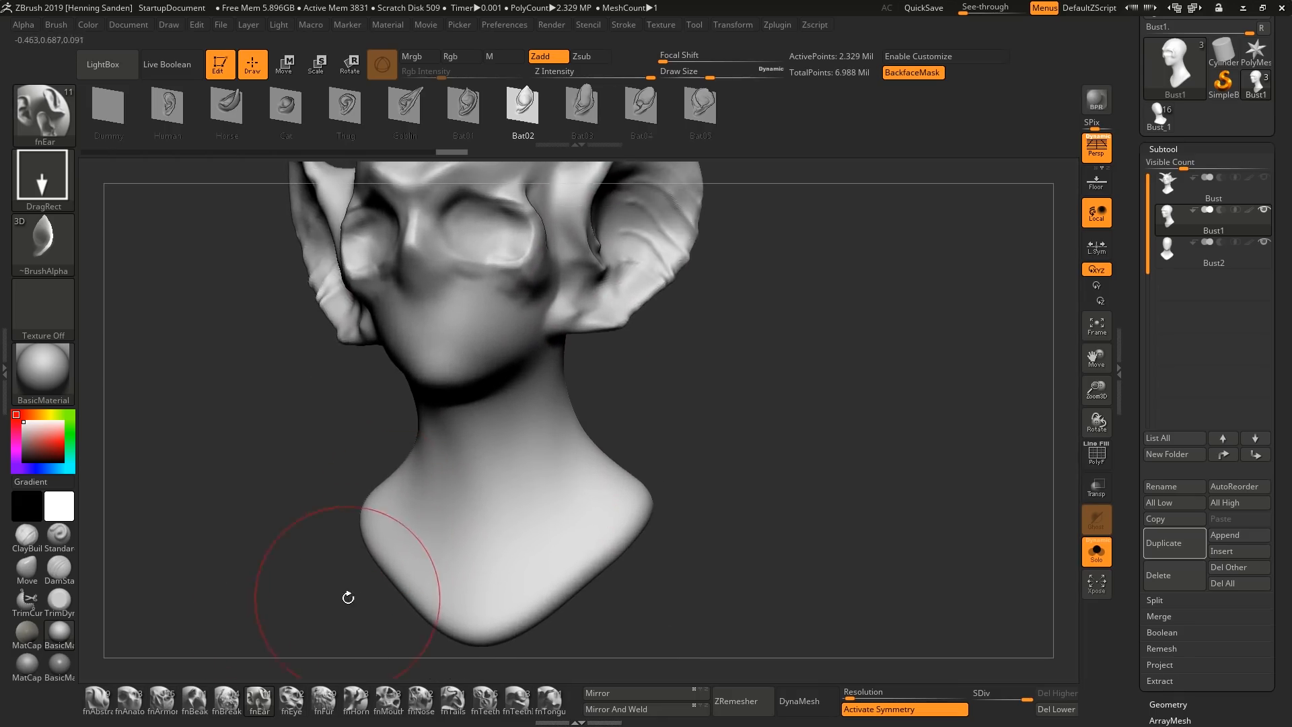
{"action": "left_click", "coordinate": [358, 703]}
{"action": "mouse_move", "coordinate": [471, 508]}
{"action": "right_mouse_down", "text": "alt"}
{"action": "mouse_move", "coordinate": [455, 590]}
{"action": "mouse_move", "coordinate": [464, 574]}
{"action": "right_mouse_up", "text": "alt"}
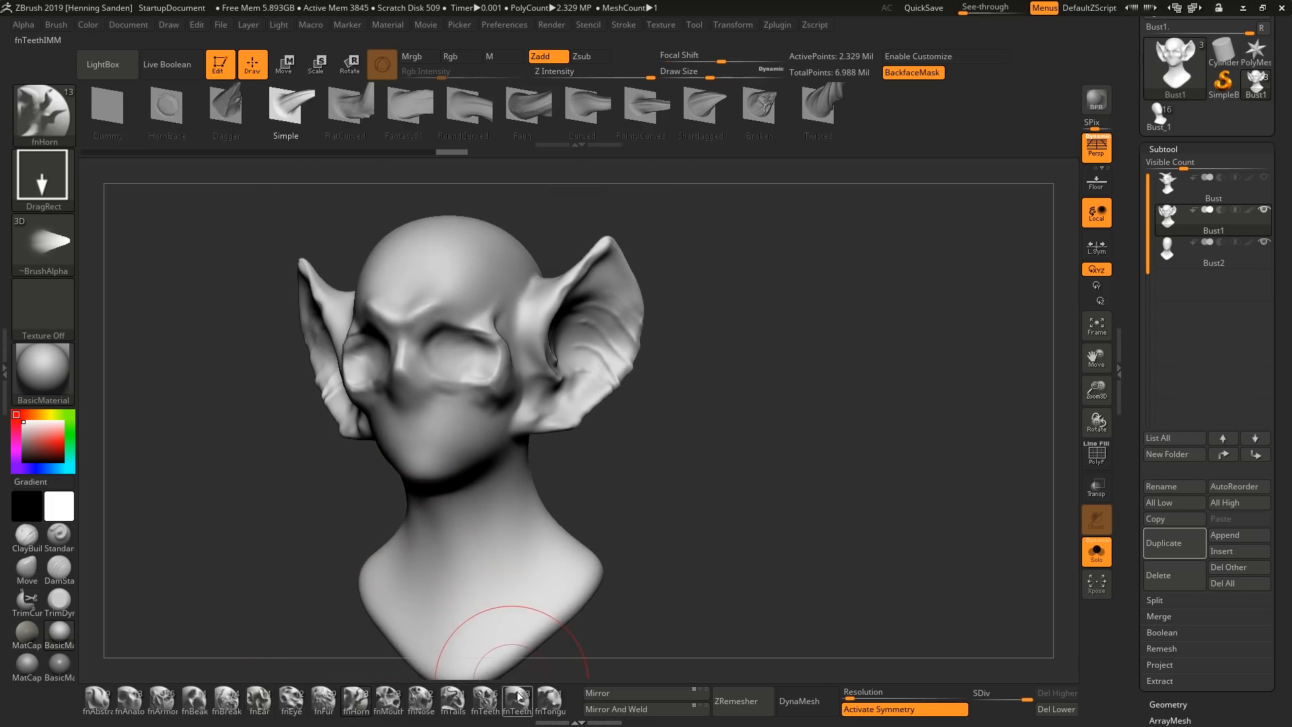
Stamp mirrored Elephant eyes from the fnEye brush into the eye sockets of Bust1
{"action": "left_click", "coordinate": [291, 701]}
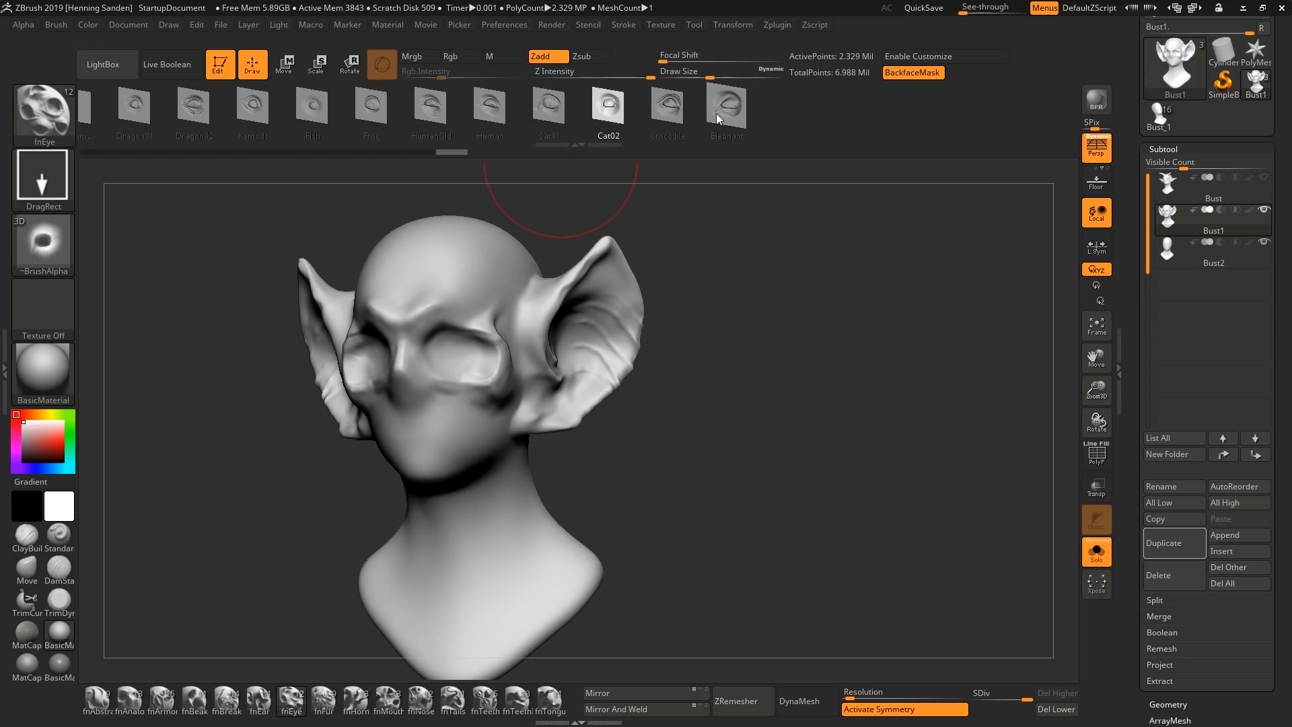
{"action": "left_click", "coordinate": [733, 110]}
{"action": "right_click_drag", "start_coordinate": [679, 232], "coordinate": [723, 232]}
{"action": "key", "text": "s"}
{"action": "left_click", "coordinate": [434, 365]}
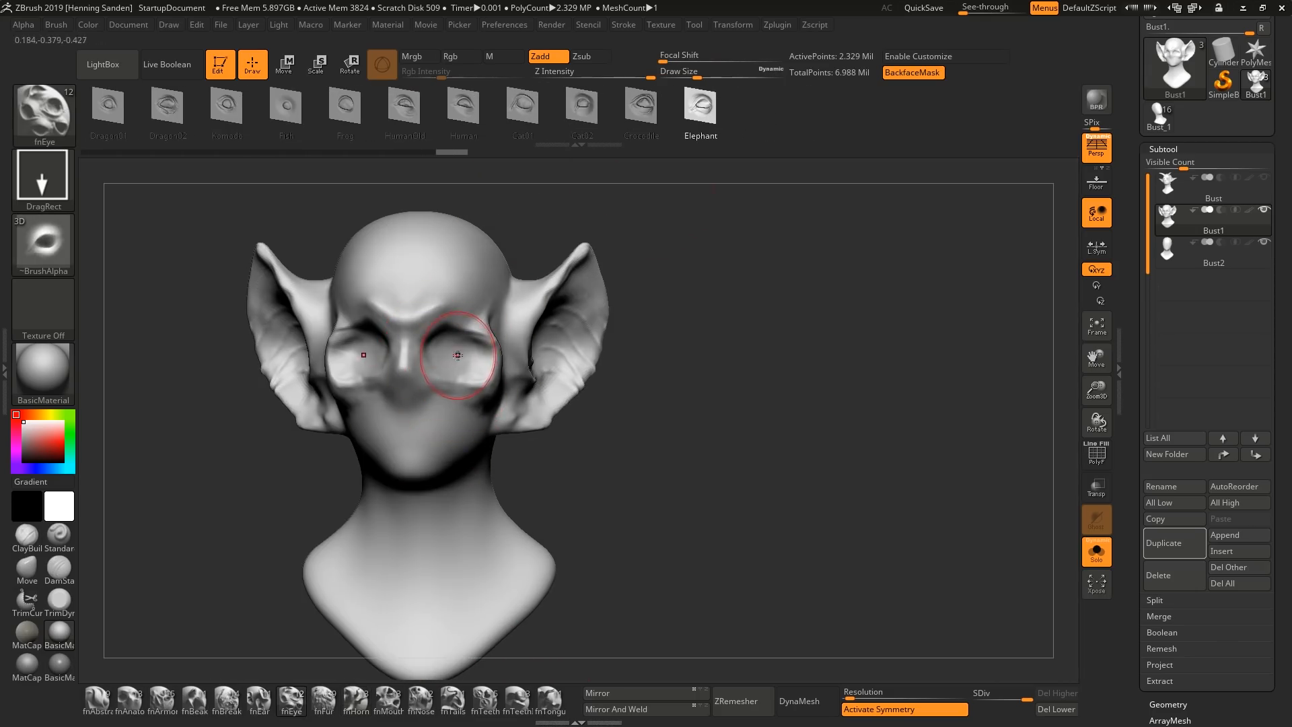
{"action": "key", "text": "ctrl+z"}
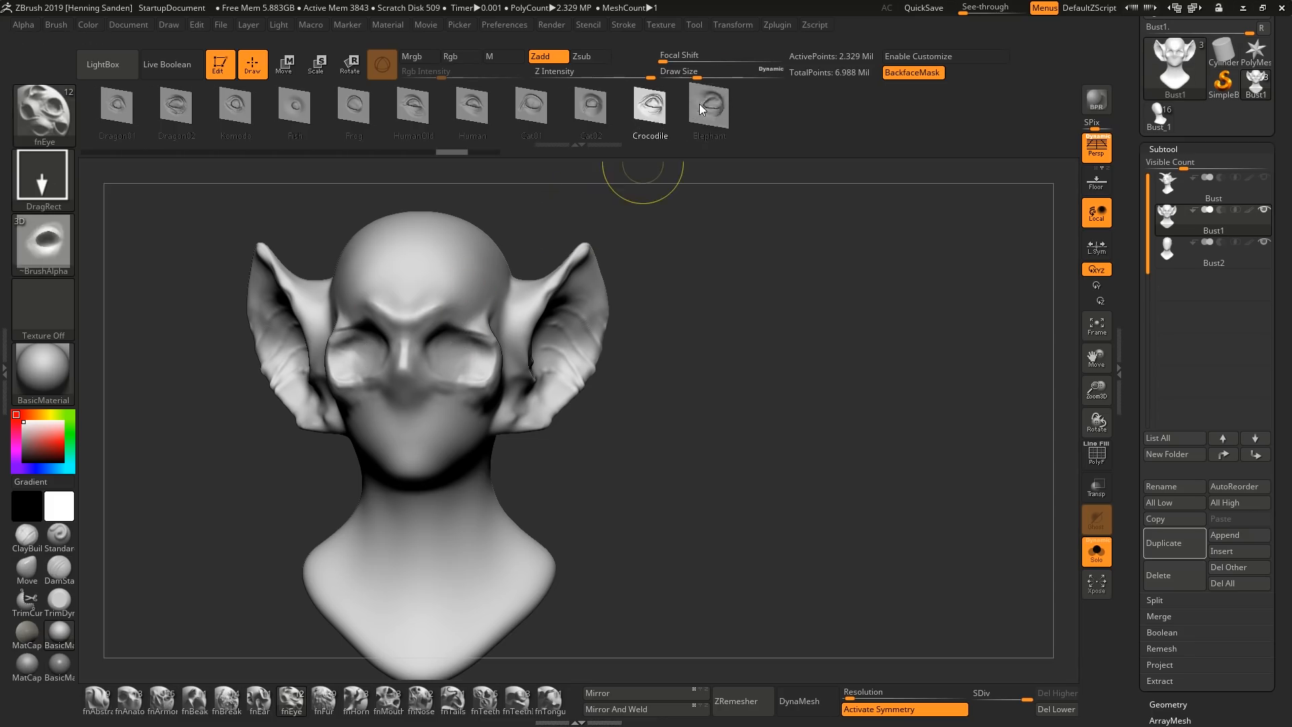
{"action": "left_click_drag", "start_coordinate": [457, 358], "coordinate": [461, 403]}
{"action": "right_click_drag", "start_coordinate": [462, 403], "coordinate": [269, 645]}
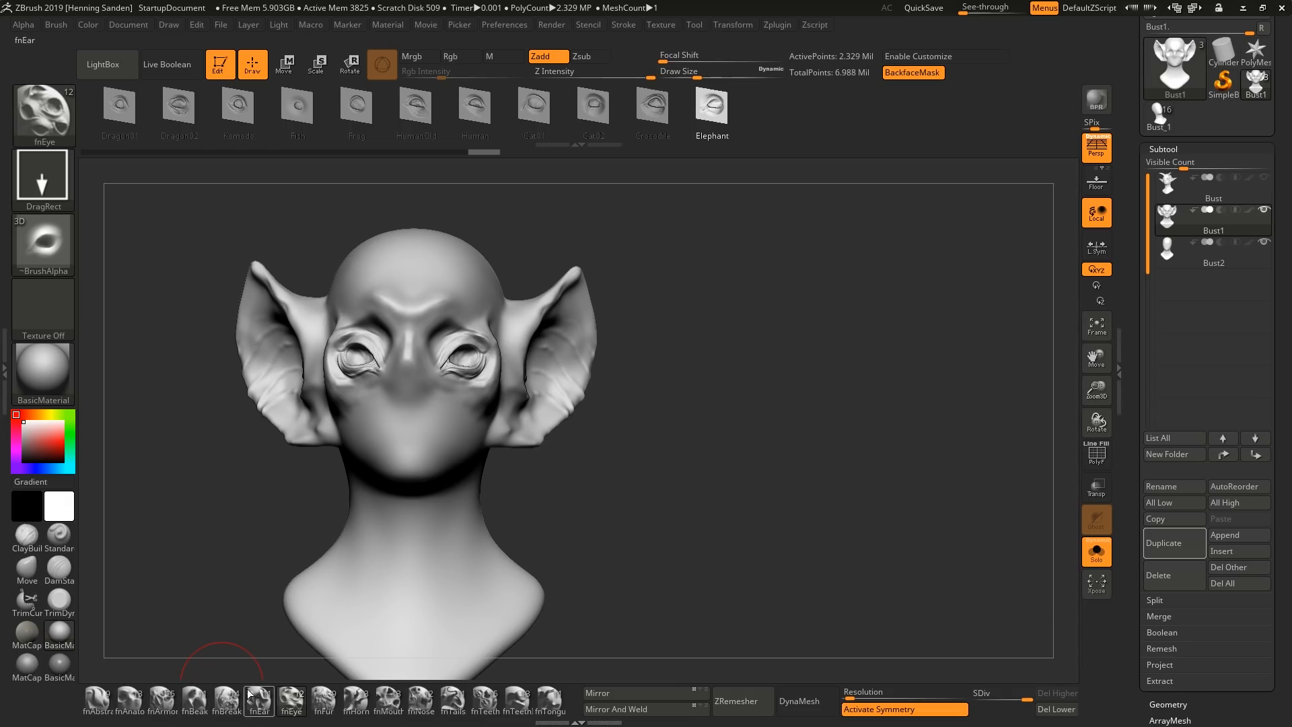
{"action": "left_click", "coordinate": [263, 703]}
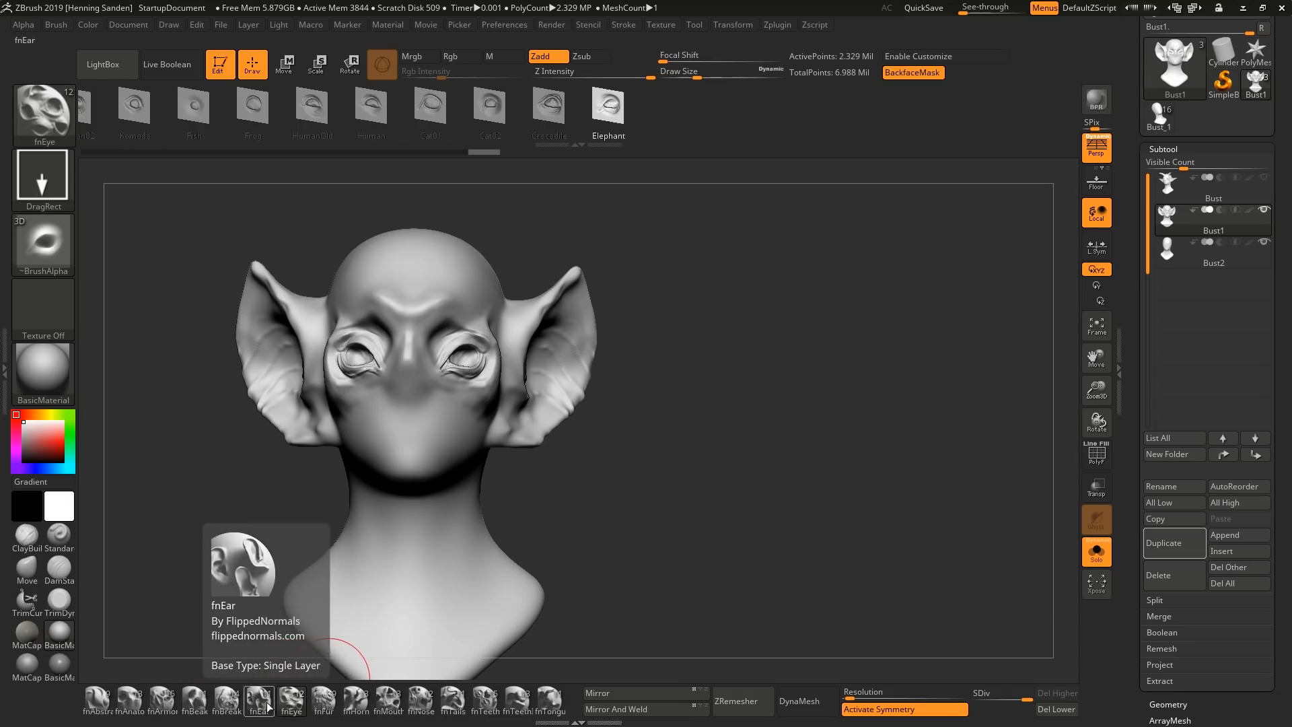
{"action": "left_click", "coordinate": [355, 699]}
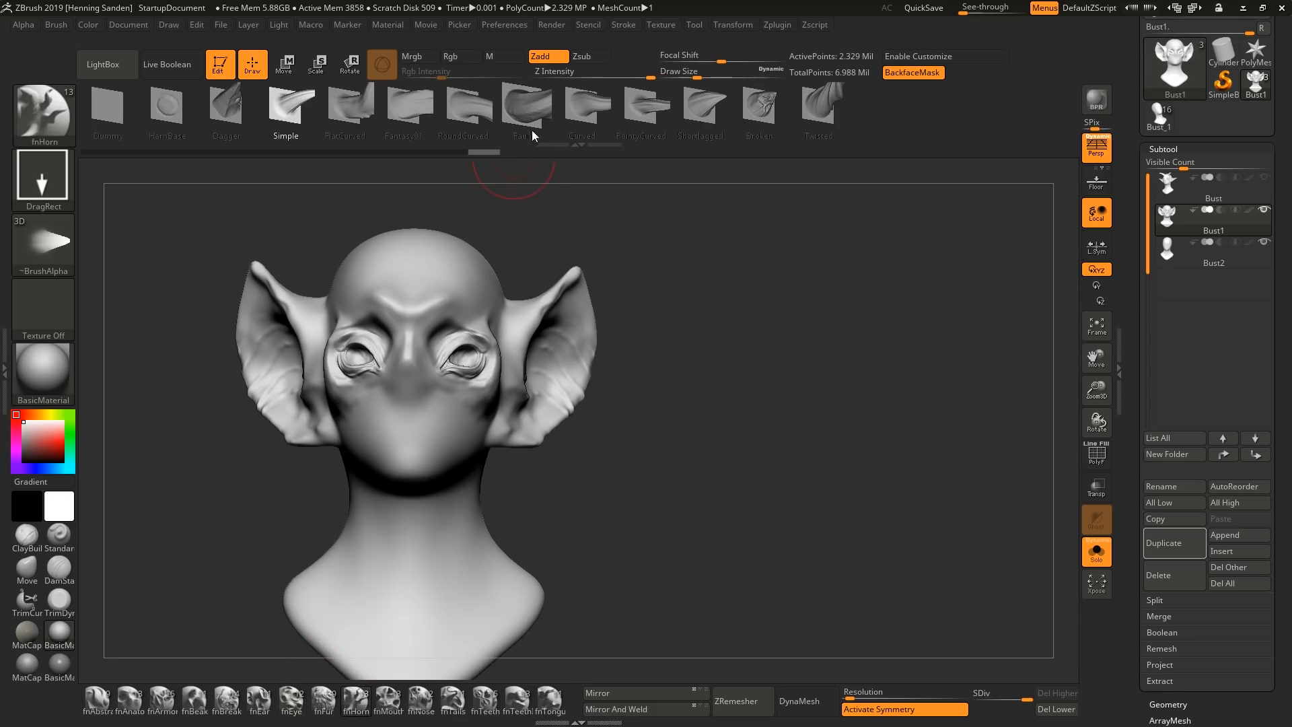
{"action": "mouse_move", "coordinate": [193, 711]}
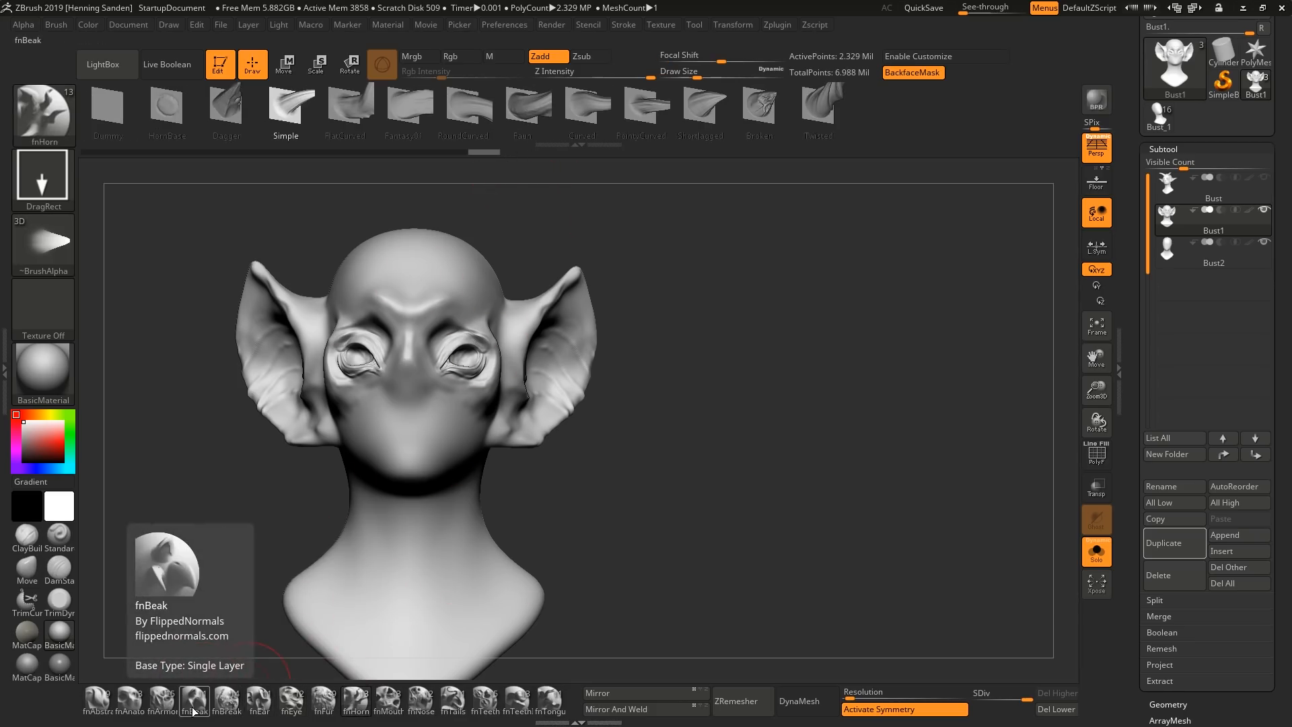
Stamp the OldSad mouth from the fnMouth brush centrally on the lower face with symmetry off
{"action": "left_click", "coordinate": [382, 703]}
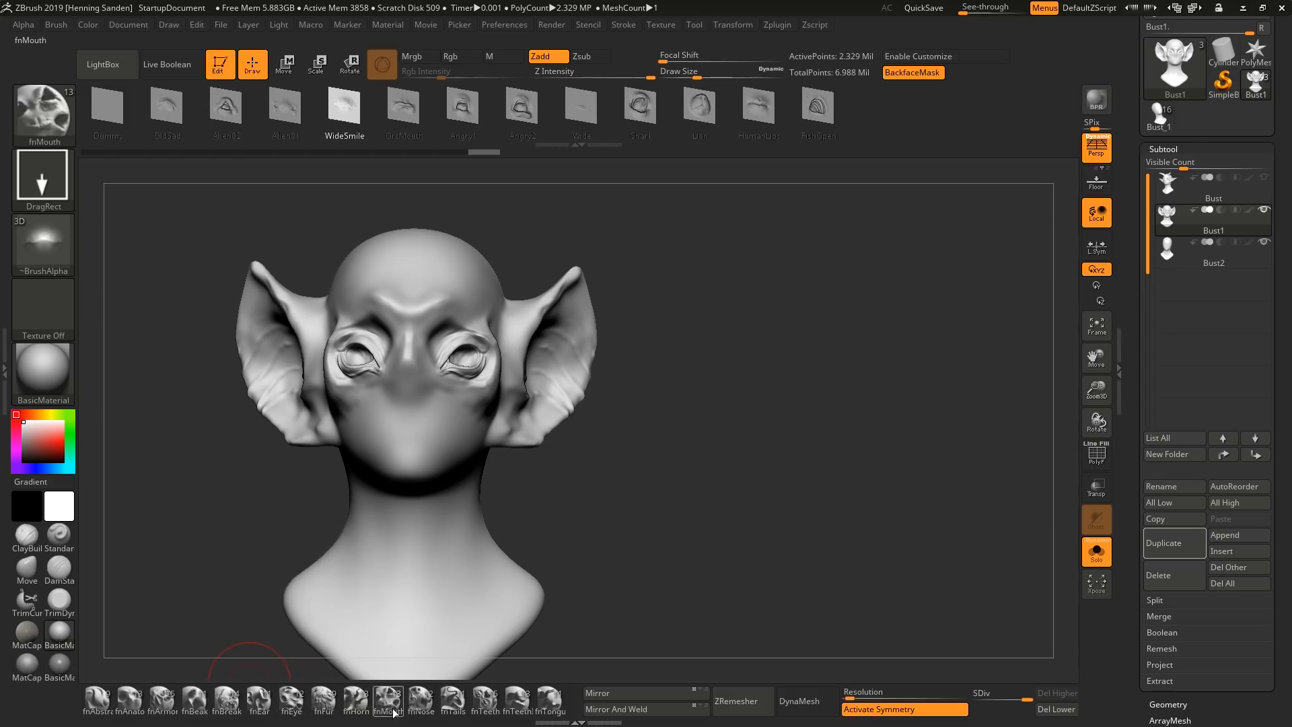
{"action": "left_click", "coordinate": [166, 114]}
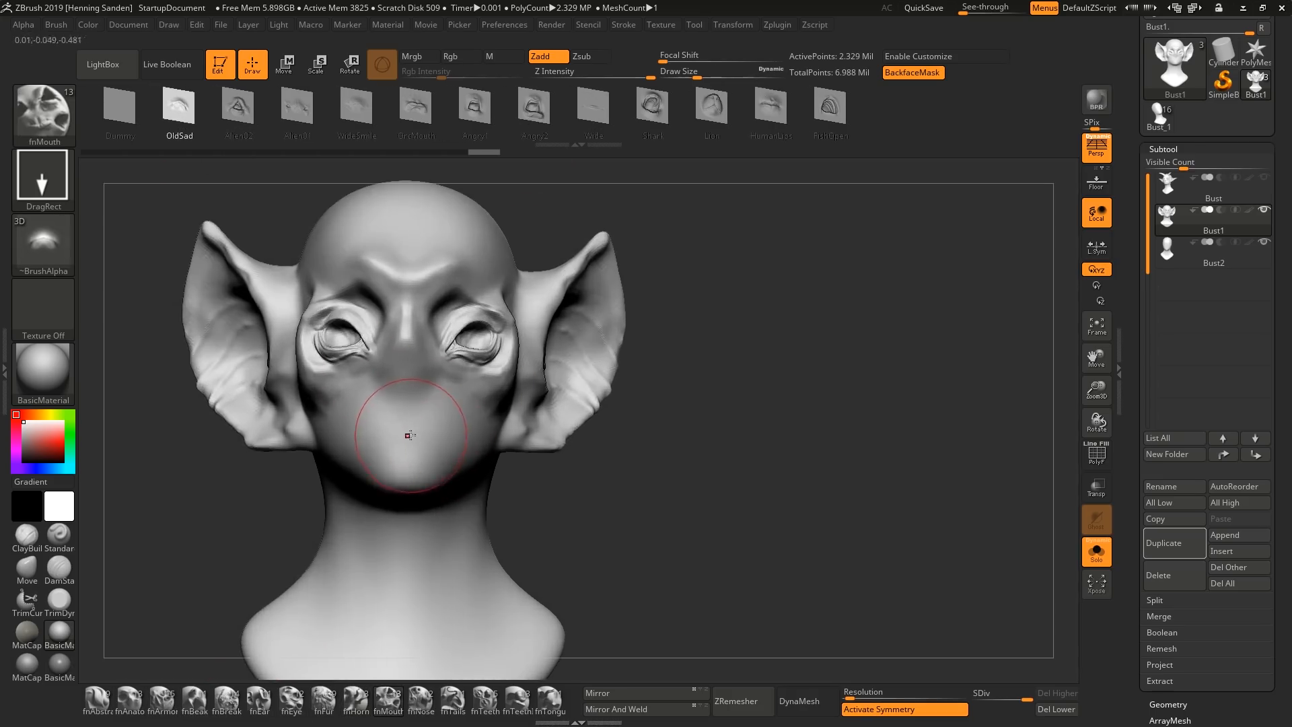
{"action": "key", "text": "x"}
{"action": "left_click_drag", "start_coordinate": [408, 390], "coordinate": [409, 274]}
{"action": "right_click_drag", "start_coordinate": [409, 498], "coordinate": [384, 512]}
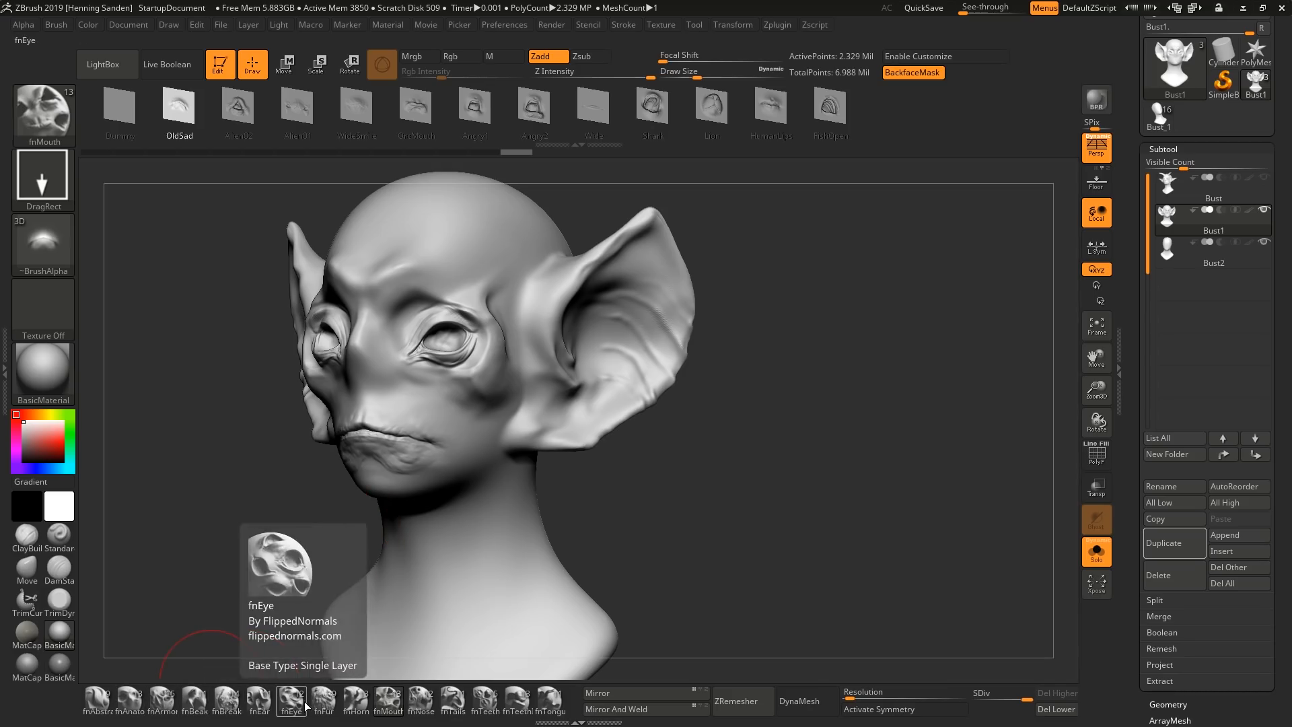
{"action": "right_click_drag", "start_coordinate": [328, 602], "coordinate": [358, 595]}
{"action": "right_click_drag", "start_coordinate": [358, 595], "coordinate": [360, 559], "text": "ctrl"}
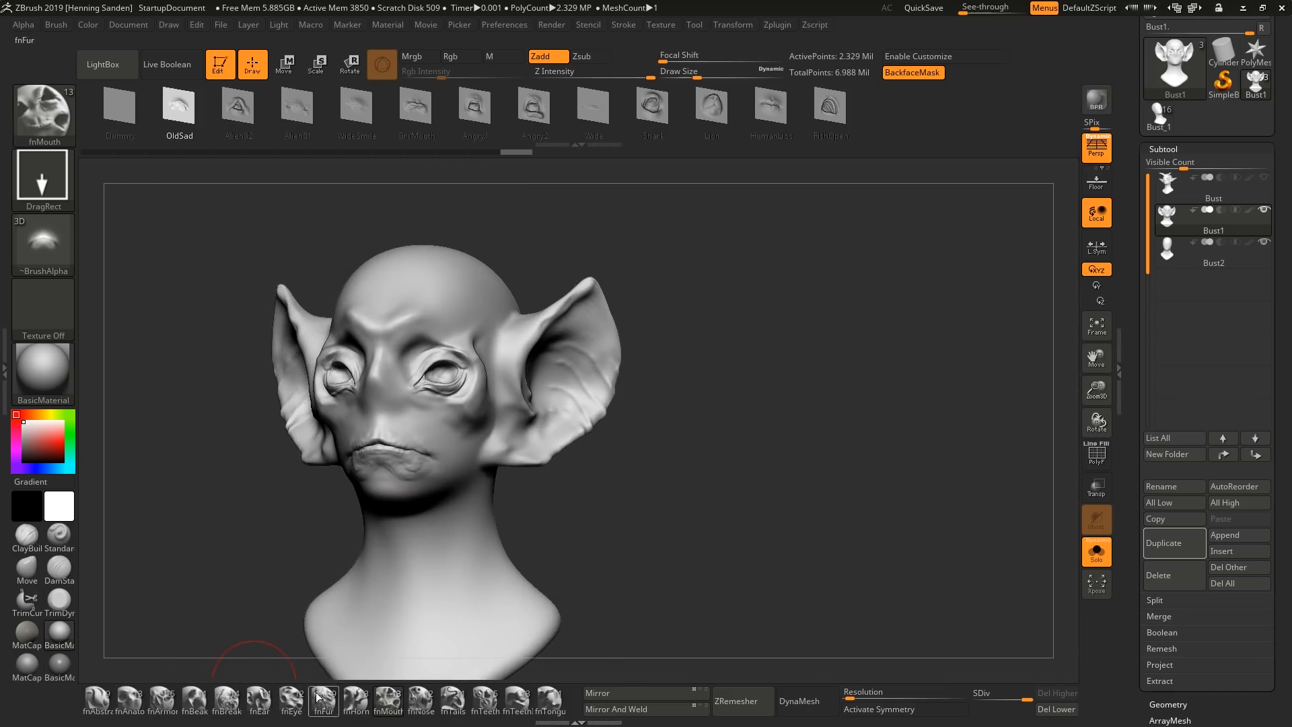
Stamp the Dragon nose from the fnNose brush centrally just above the mouth and leave symmetry active
{"action": "left_click", "coordinate": [420, 700]}
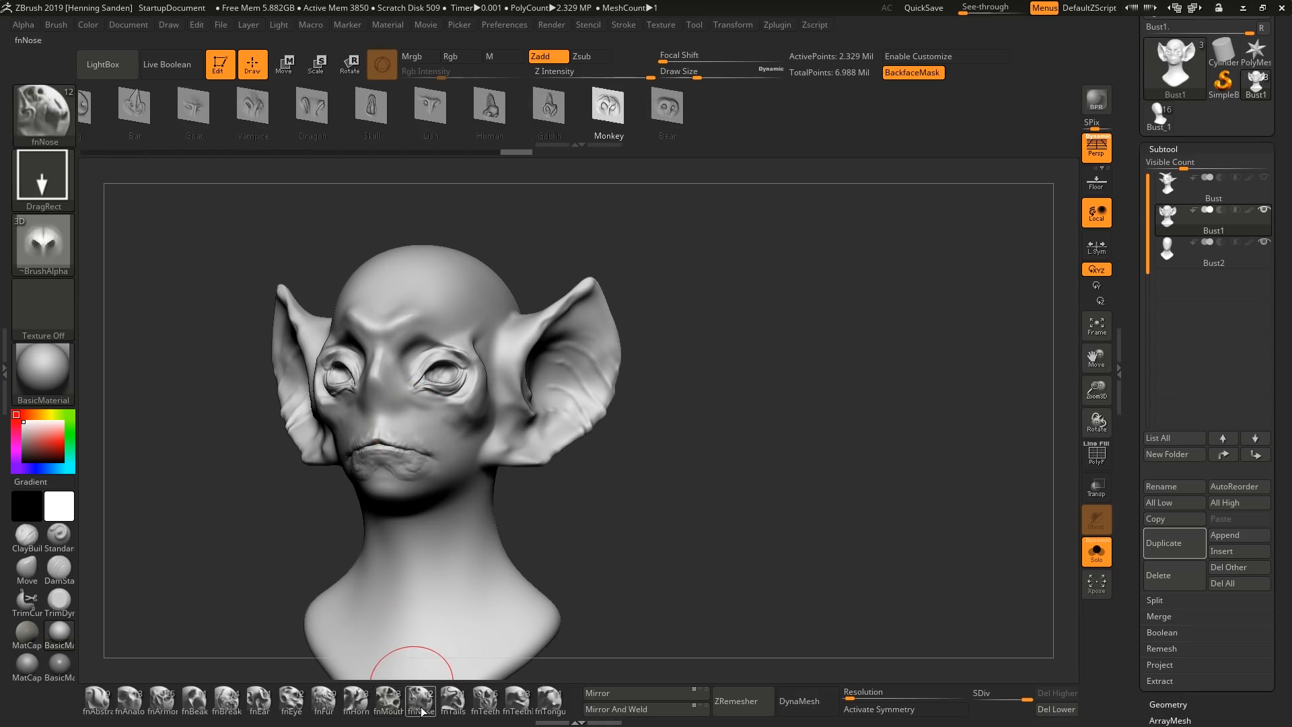
{"action": "left_click", "coordinate": [319, 114]}
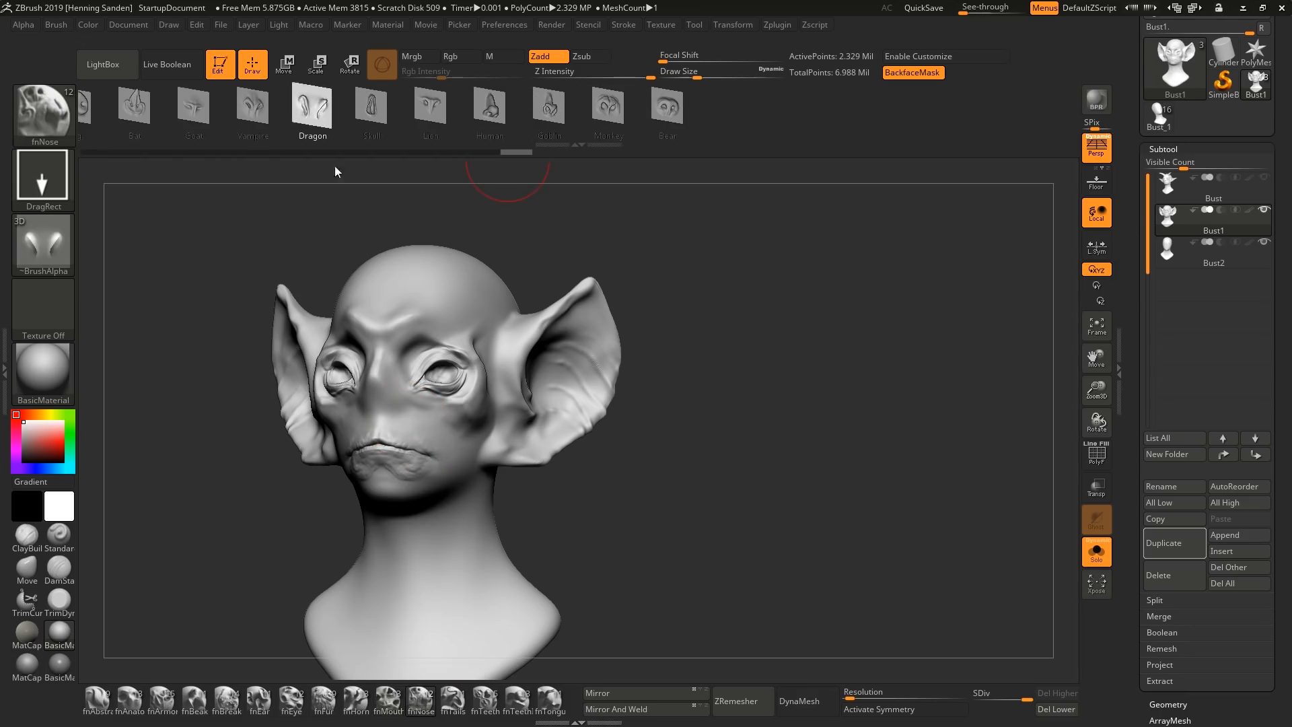
{"action": "key", "text": "x"}
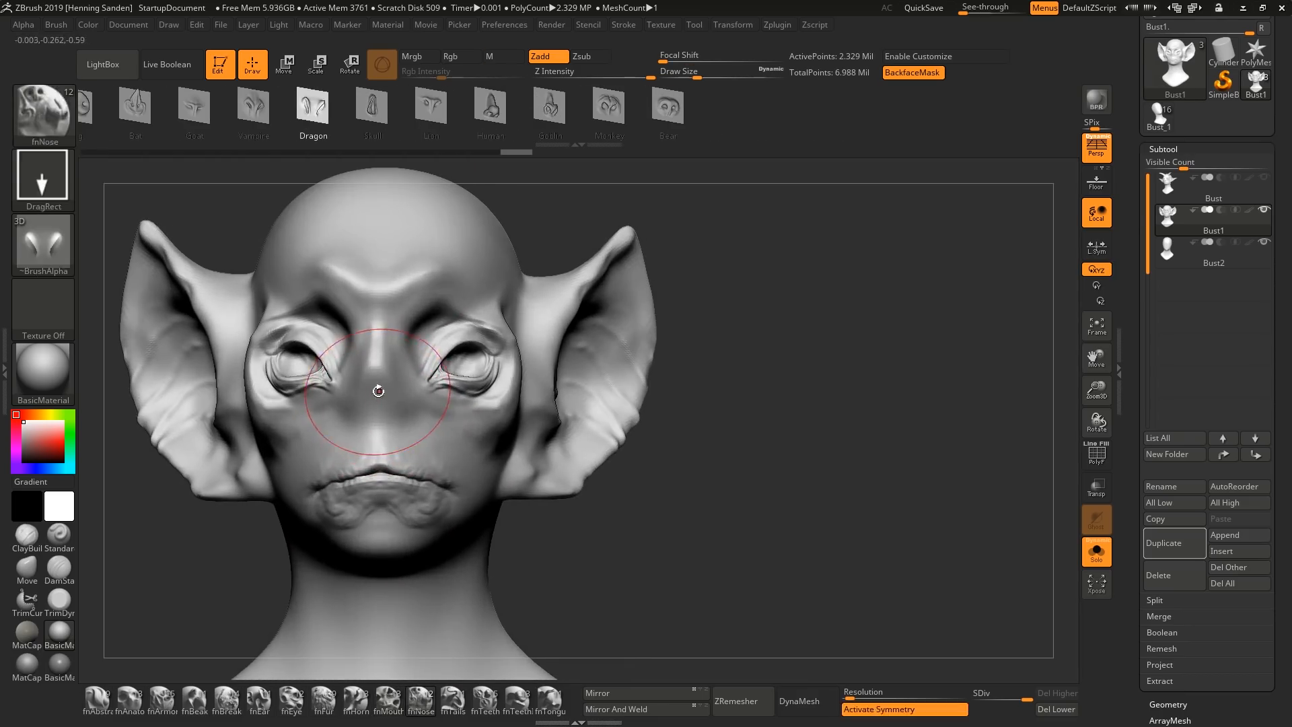
{"action": "key", "text": "x"}
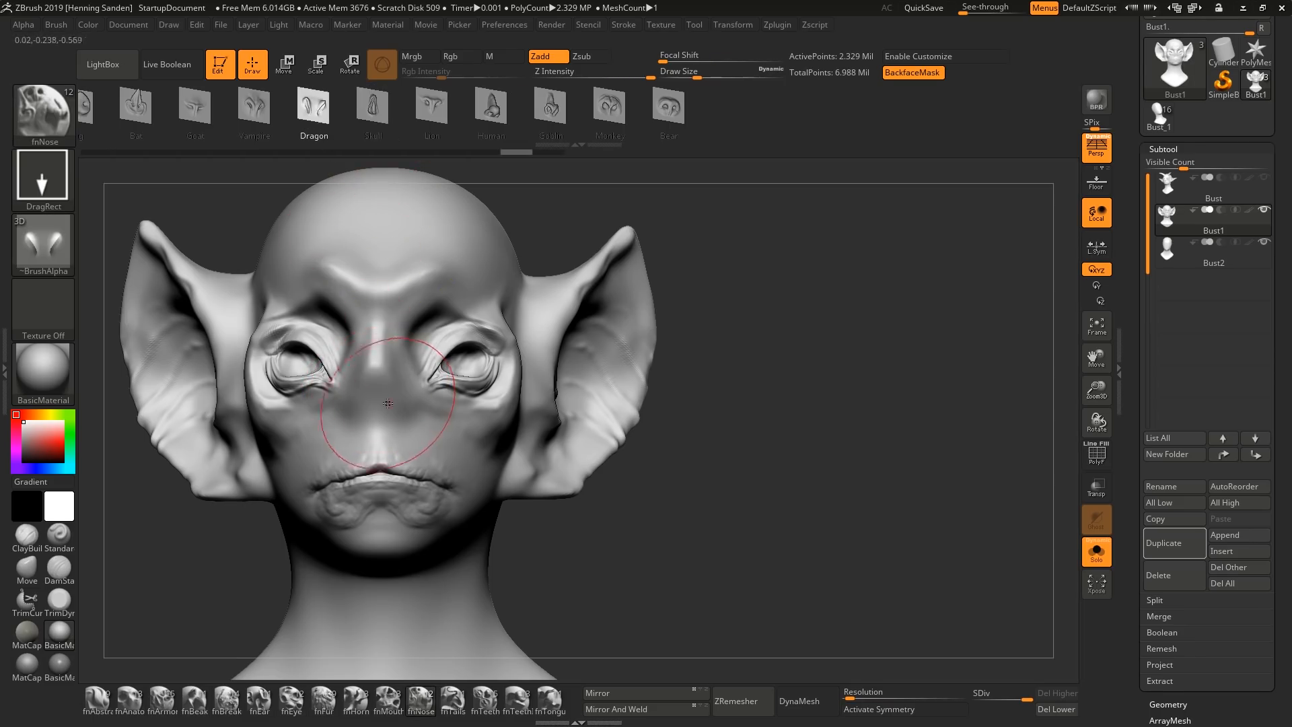
{"action": "key", "text": "x"}
{"action": "key", "text": "x"}
{"action": "left_click_drag", "start_coordinate": [379, 388], "coordinate": [378, 313]}
{"action": "mouse_move", "coordinate": [531, 531]}
{"action": "right_mouse_down", "text": "ctrl"}
{"action": "mouse_move", "coordinate": [539, 438]}
{"action": "mouse_move", "coordinate": [452, 452]}
{"action": "mouse_move", "coordinate": [449, 431]}
{"action": "mouse_move", "coordinate": [496, 408]}
{"action": "mouse_move", "coordinate": [445, 414]}
{"action": "mouse_move", "coordinate": [456, 422]}
{"action": "right_mouse_up", "text": "ctrl"}
Make Bust2 the active subtool and stamp mirrored Cheekbone shapes from the fnAnatomy brush on both sides of its face
{"action": "left_click", "coordinate": [1167, 183]}
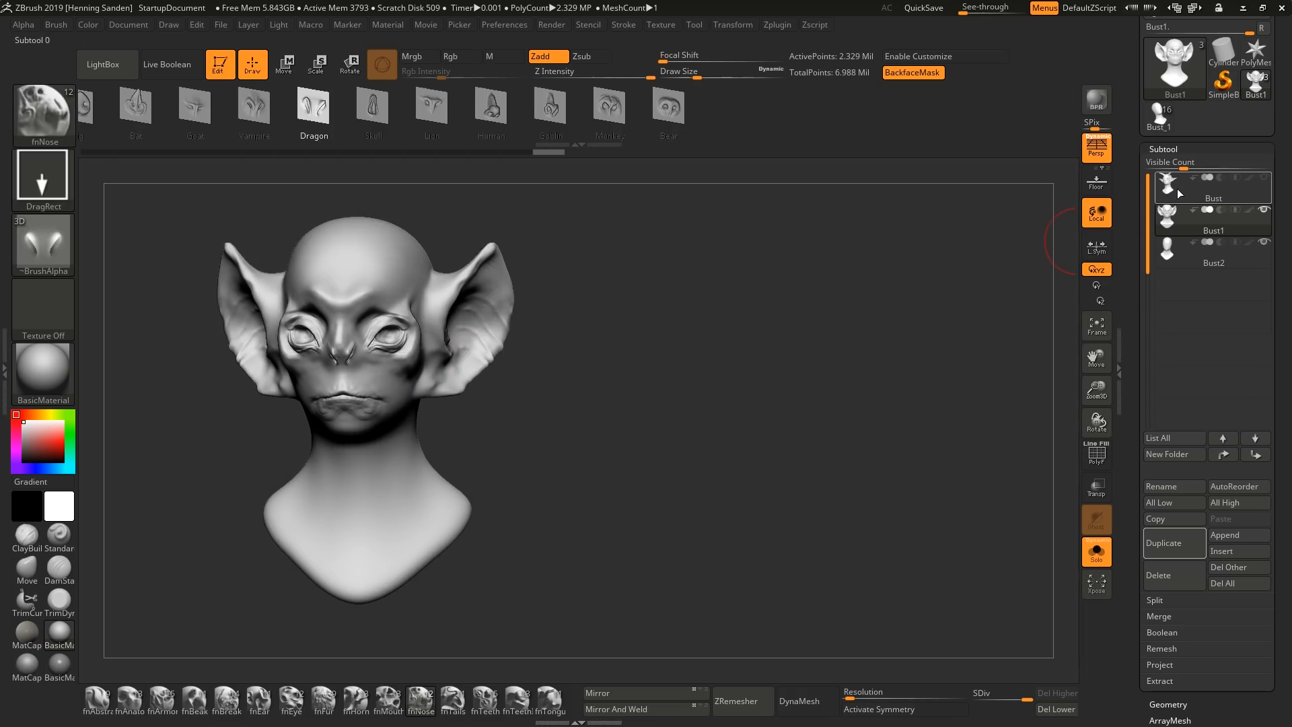
{"action": "left_click", "coordinate": [1167, 211]}
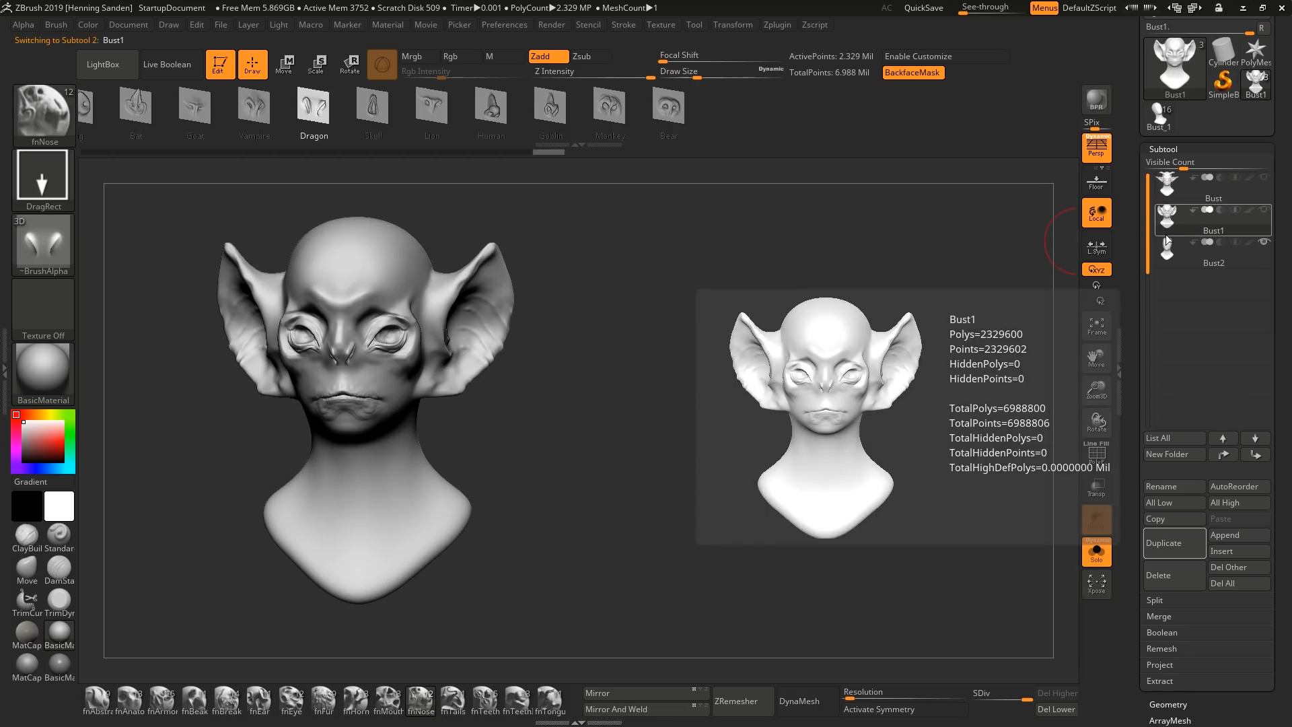
{"action": "left_click", "coordinate": [1160, 255]}
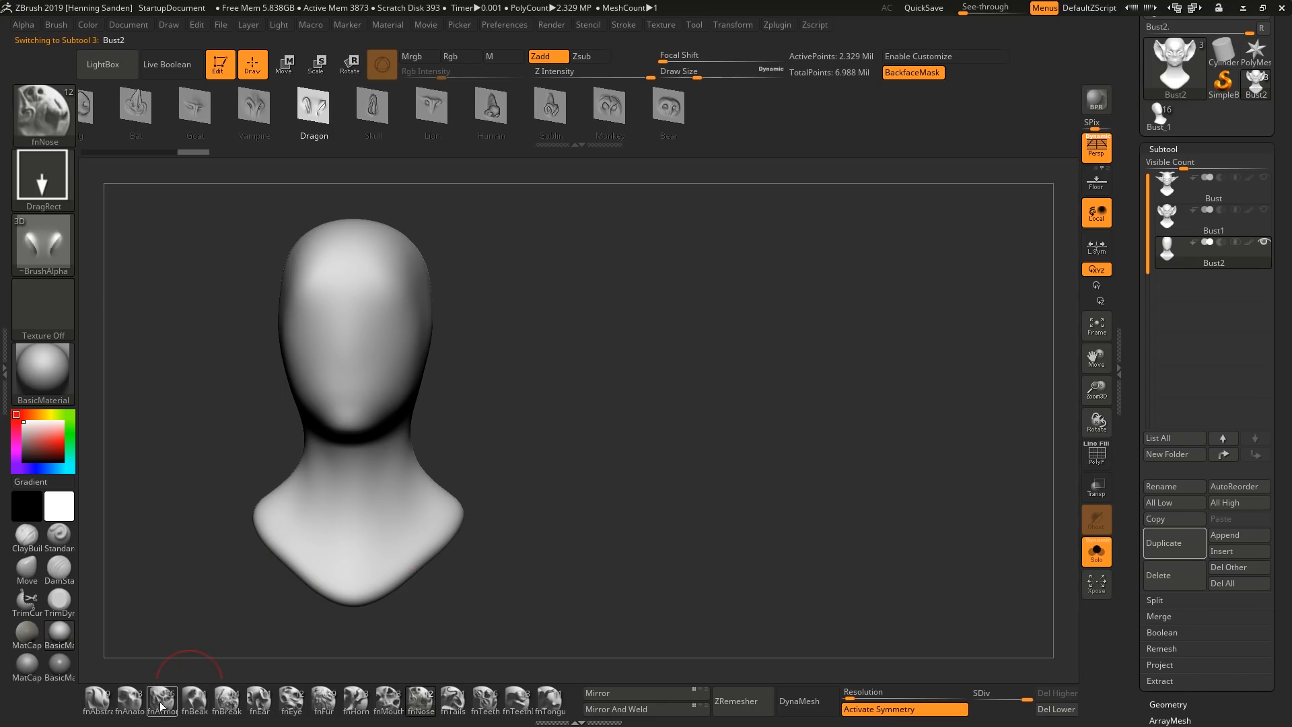
{"action": "mouse_move", "coordinate": [256, 708]}
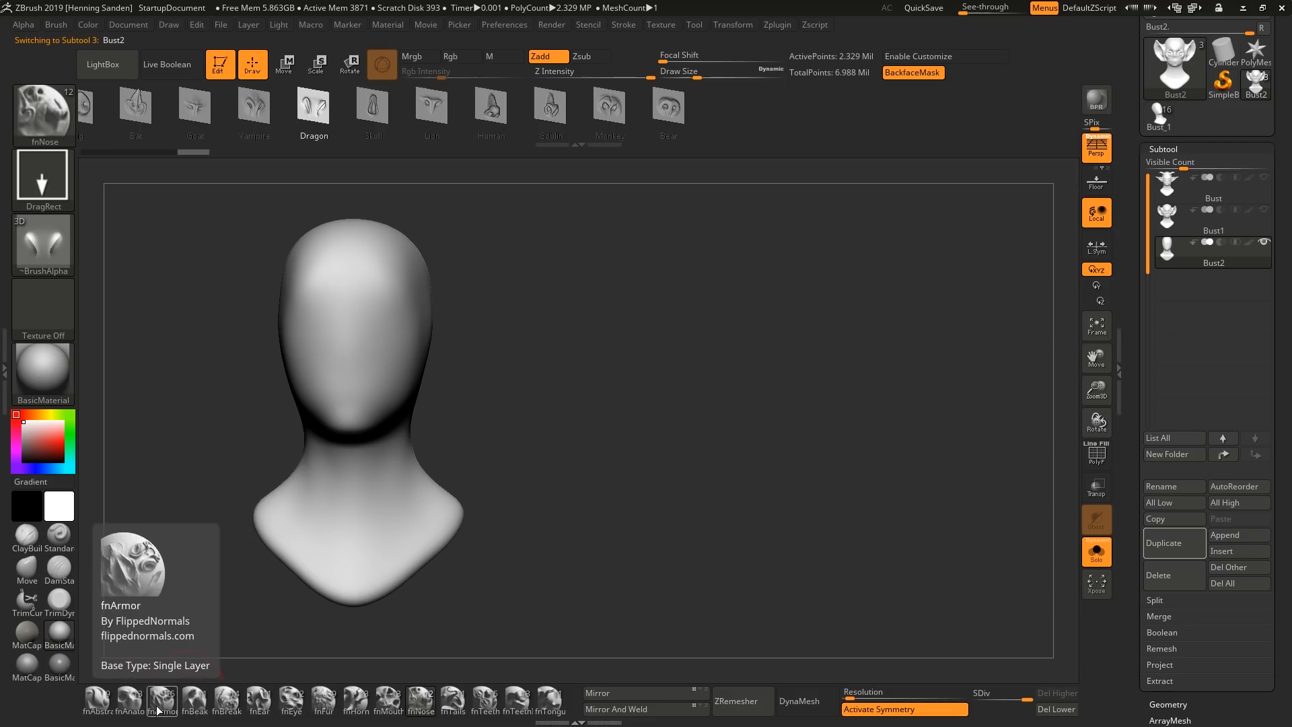
{"action": "left_click", "coordinate": [129, 701]}
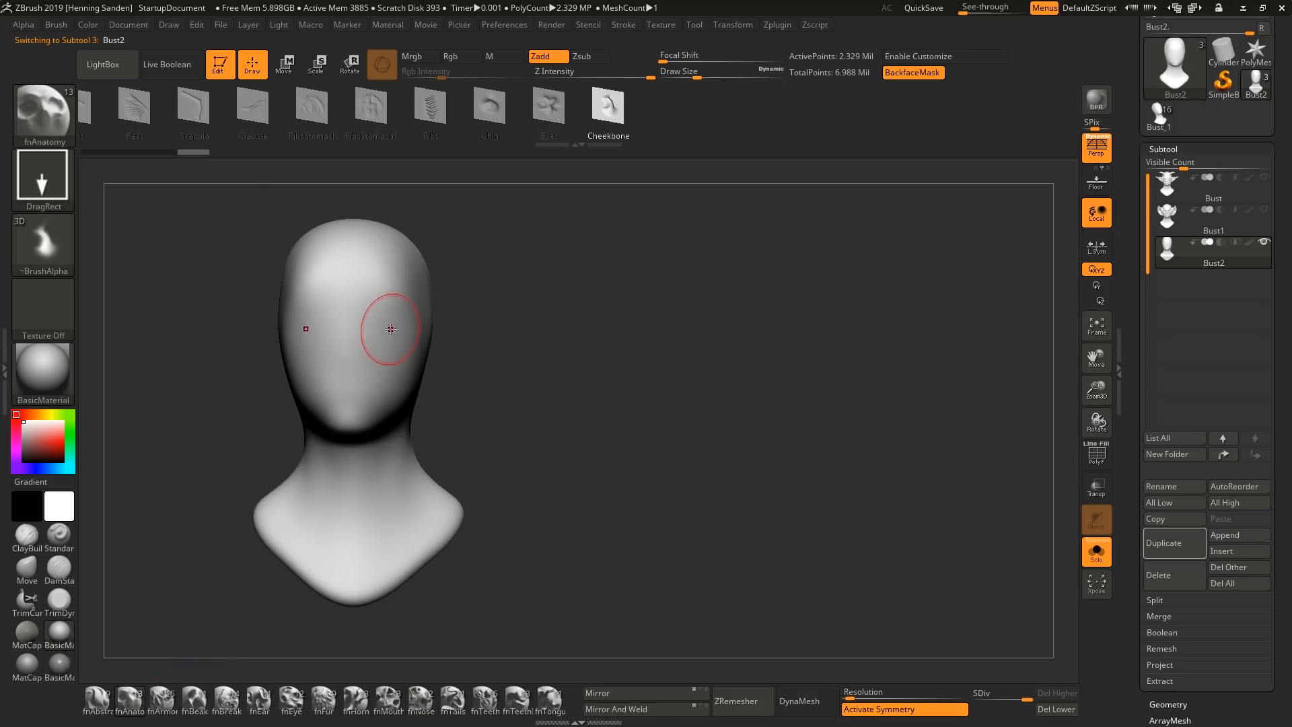
{"action": "right_click_drag", "start_coordinate": [412, 341], "coordinate": [404, 332]}
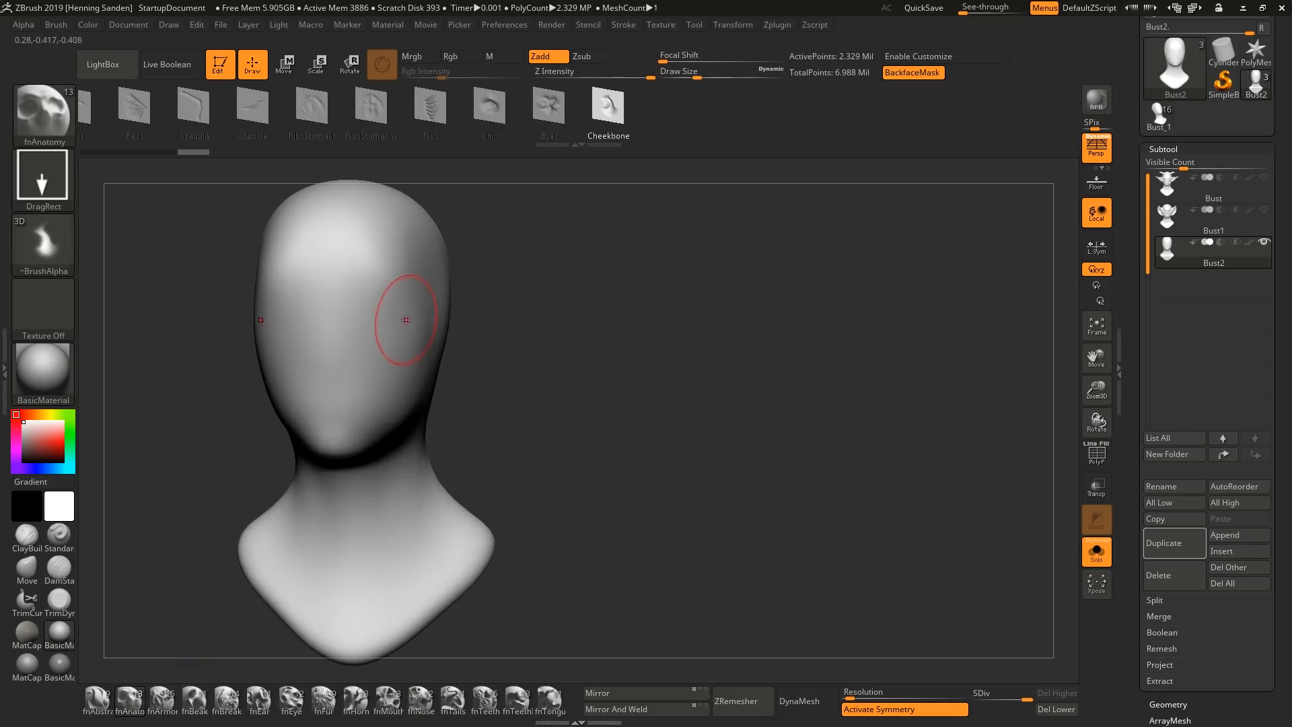
{"action": "left_click_drag", "start_coordinate": [403, 268], "coordinate": [397, 182]}
{"action": "key", "text": "ctrl+z"}
{"action": "mouse_move", "coordinate": [408, 343]}
{"action": "left_mouse_down"}
{"action": "mouse_move", "coordinate": [423, 255]}
{"action": "mouse_move", "coordinate": [339, 255]}
{"action": "mouse_move", "coordinate": [307, 235]}
{"action": "left_mouse_up"}
{"action": "right_click_drag", "start_coordinate": [396, 358], "coordinate": [416, 425]}
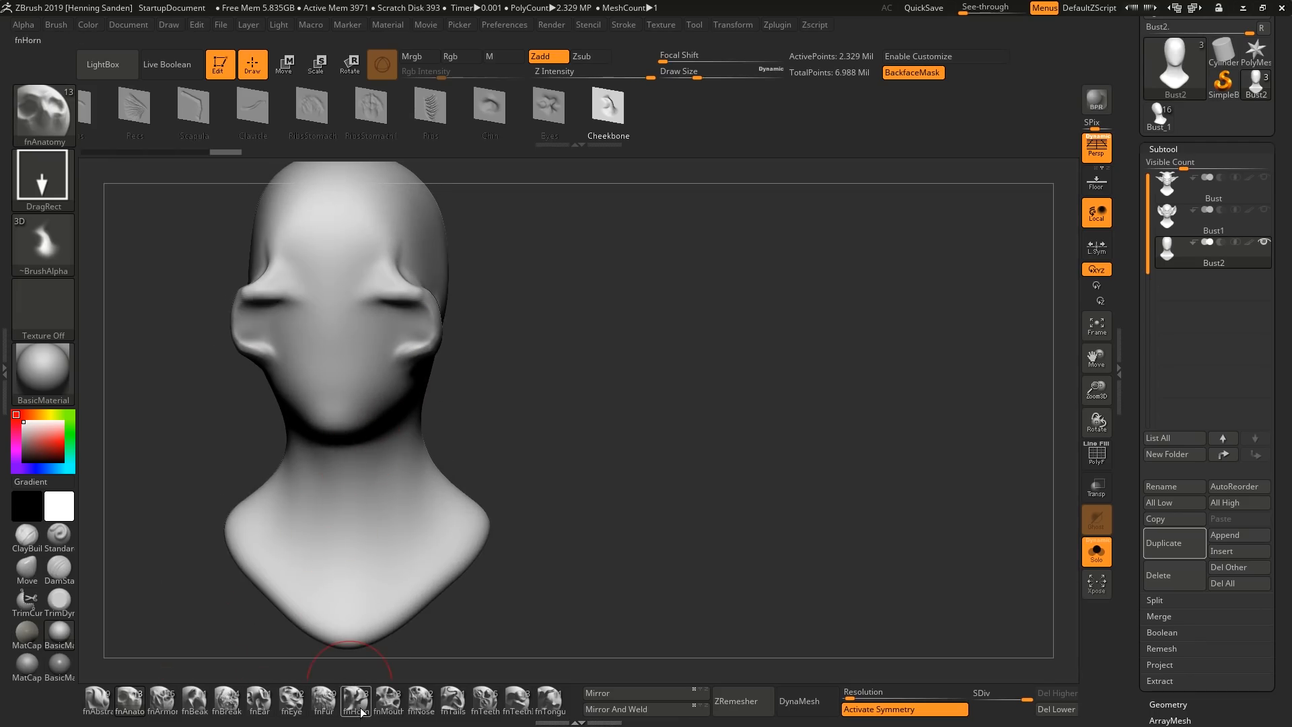
Stamp mirrored Horse ears from the fnEar brush on the sides of Bust2's head, behind the cheekbones
{"action": "left_click", "coordinate": [259, 700]}
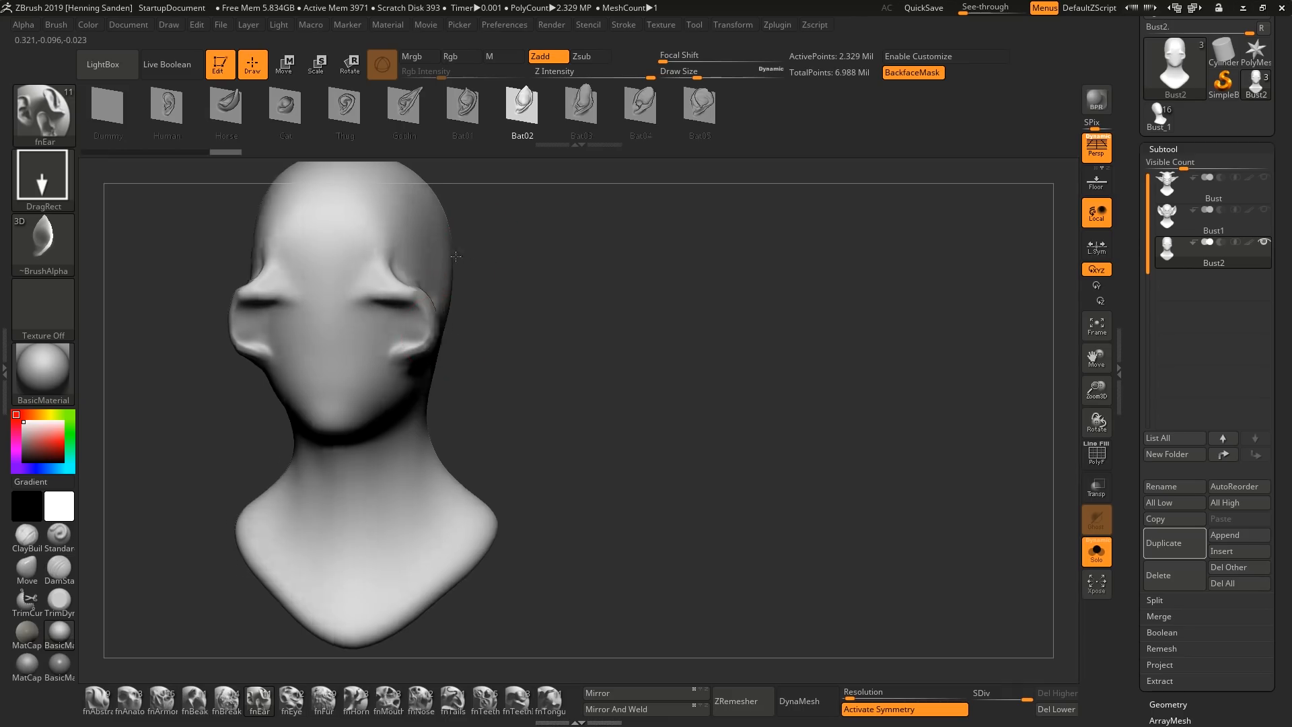
{"action": "right_click_drag", "start_coordinate": [459, 256], "coordinate": [473, 173]}
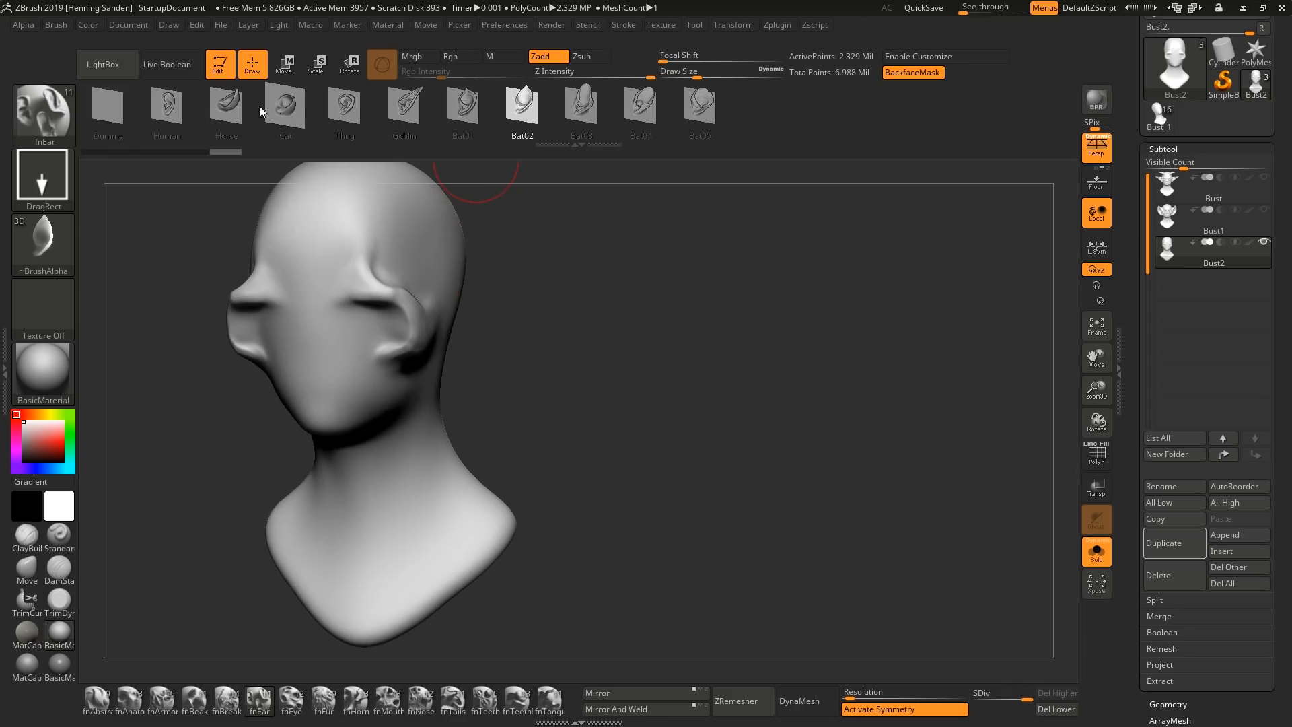
{"action": "left_click", "coordinate": [227, 105]}
{"action": "right_click_drag", "start_coordinate": [345, 207], "coordinate": [434, 306]}
{"action": "left_click_drag", "start_coordinate": [438, 311], "coordinate": [432, 197]}
{"action": "key", "text": "ctrl+z"}
{"action": "right_click_drag", "start_coordinate": [424, 245], "coordinate": [461, 288]}
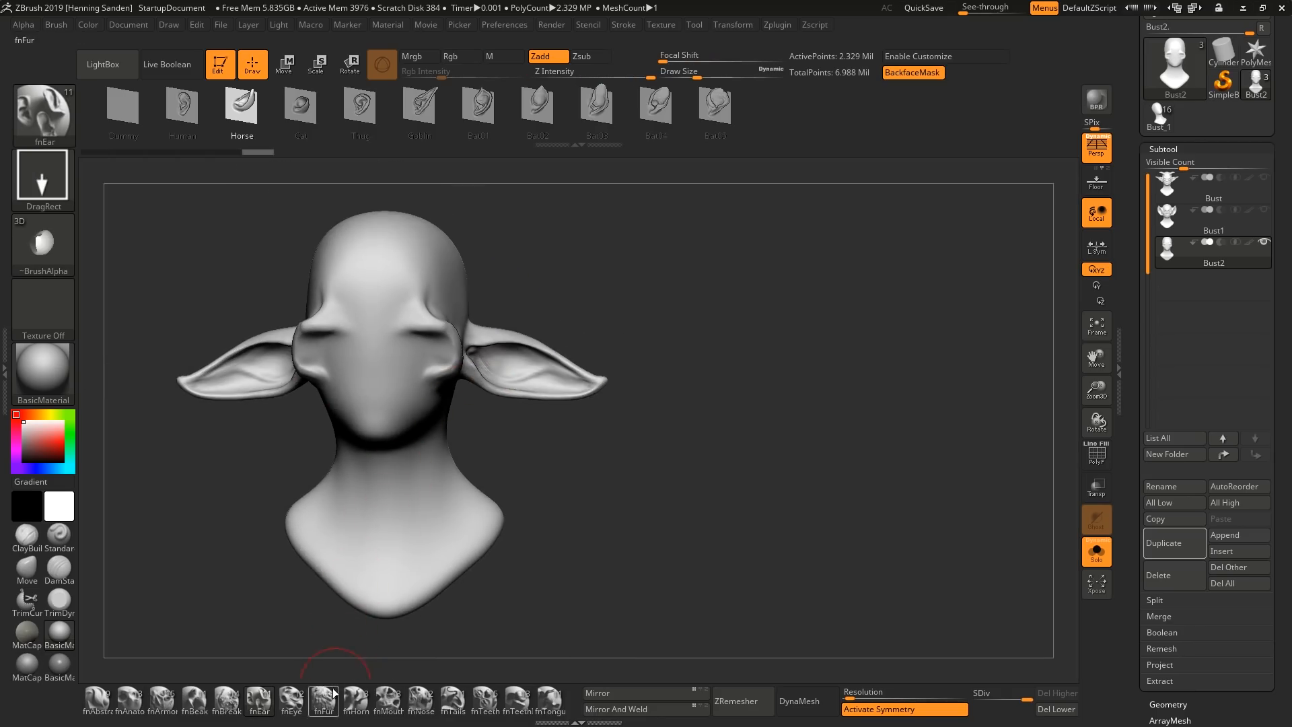